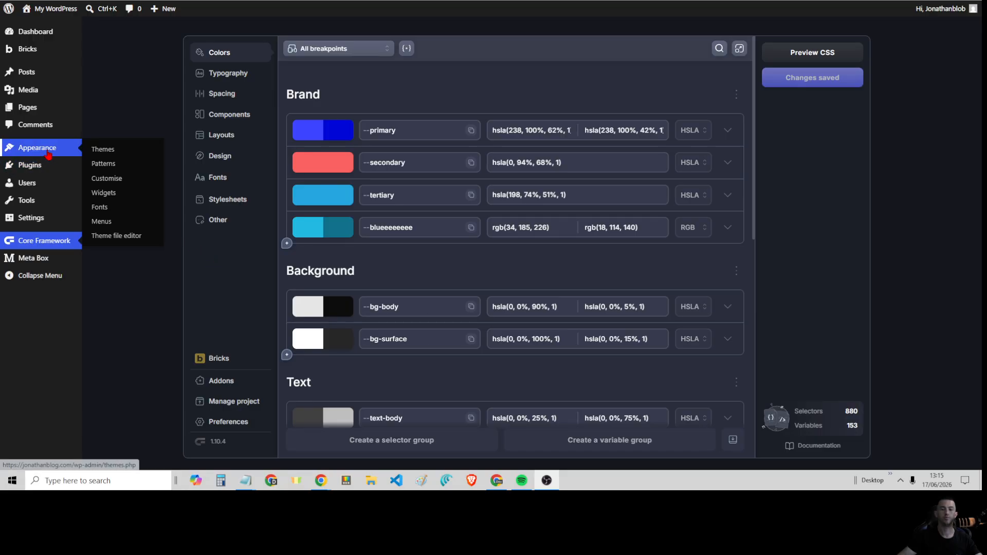
# Step: View the installed WordPress plugins and open the page for adding new ones
pyautogui.click(36, 167)
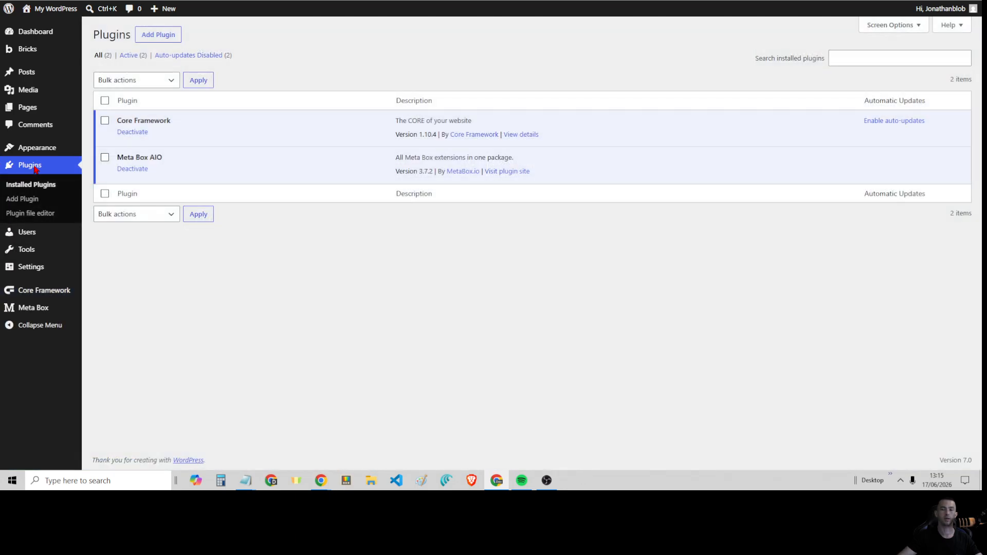
pyautogui.click(153, 41)
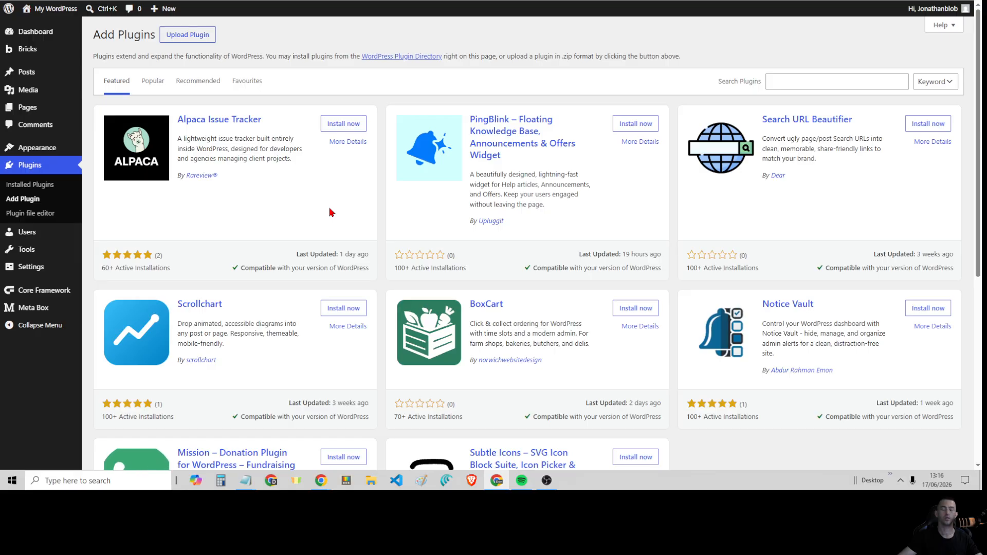
# Step: Review the available Core Framework addons and open the About WordPress page
pyautogui.click(44, 292)
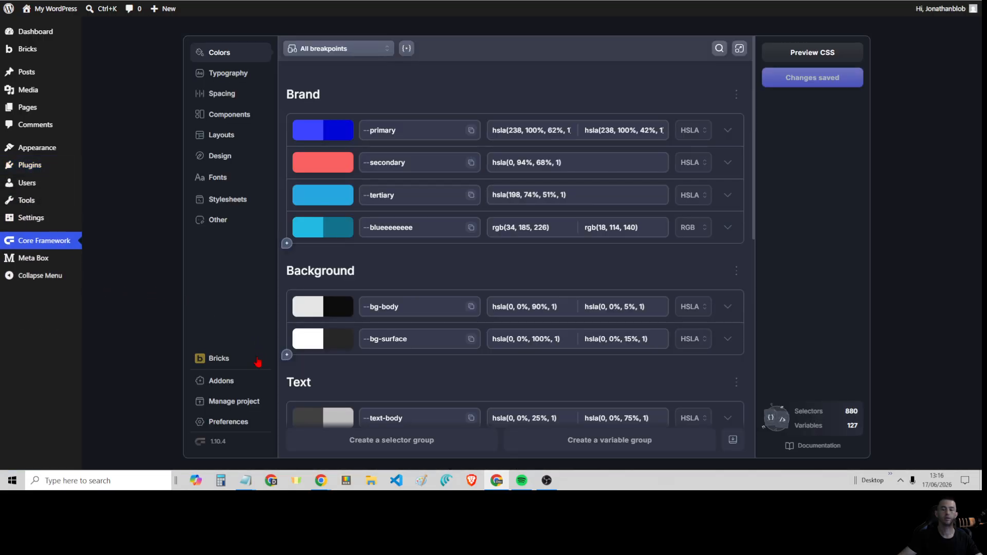
pyautogui.click(239, 385)
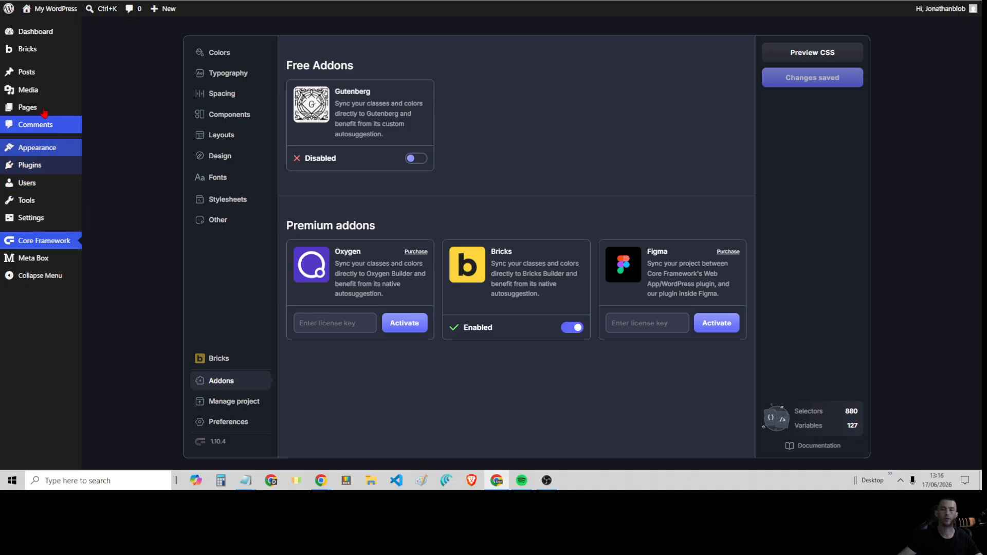
pyautogui.click(17, 19)
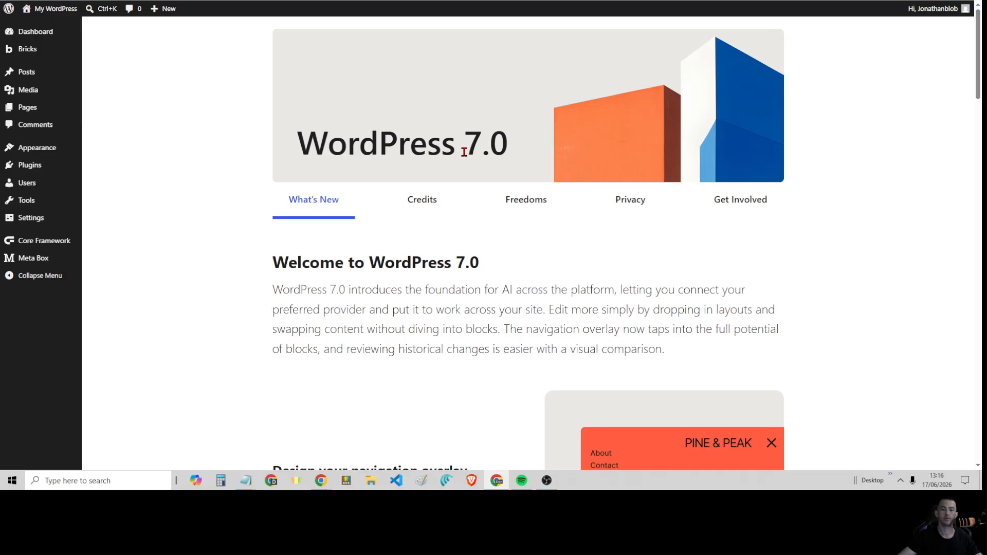
# Step: Delete the --blueeeeeee colour from Core Framework's Brand group and save the changes
pyautogui.click(55, 246)
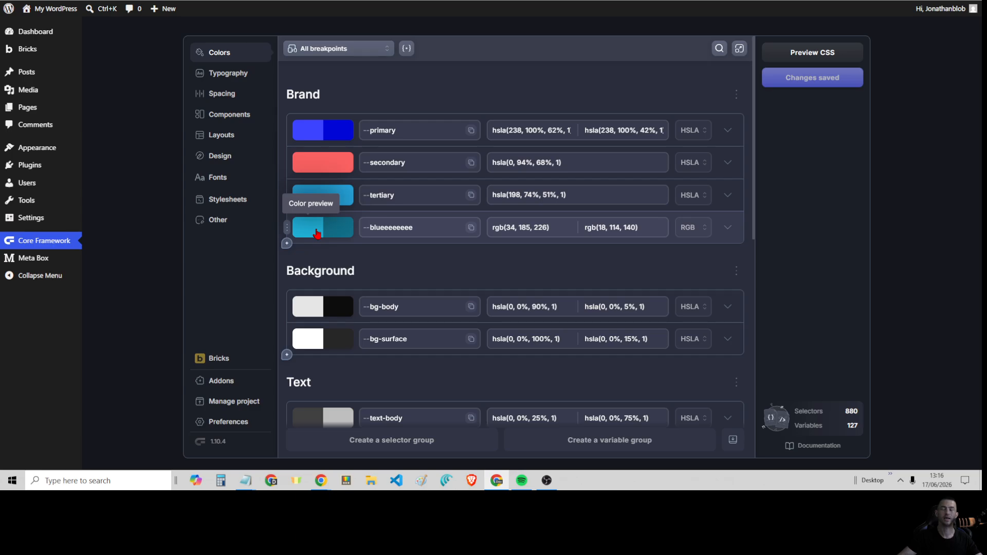
pyautogui.click(289, 236)
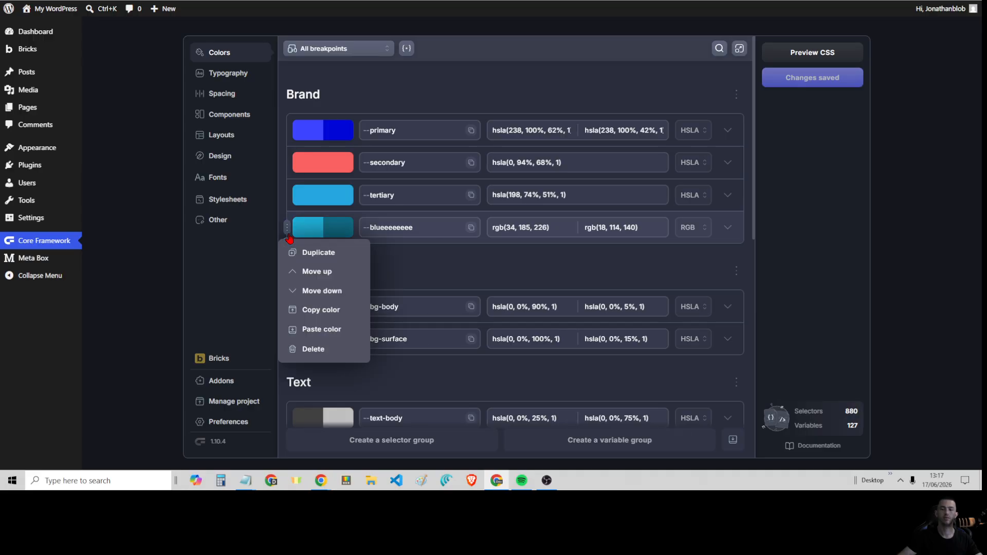
pyautogui.click(311, 349)
pyautogui.click(311, 350)
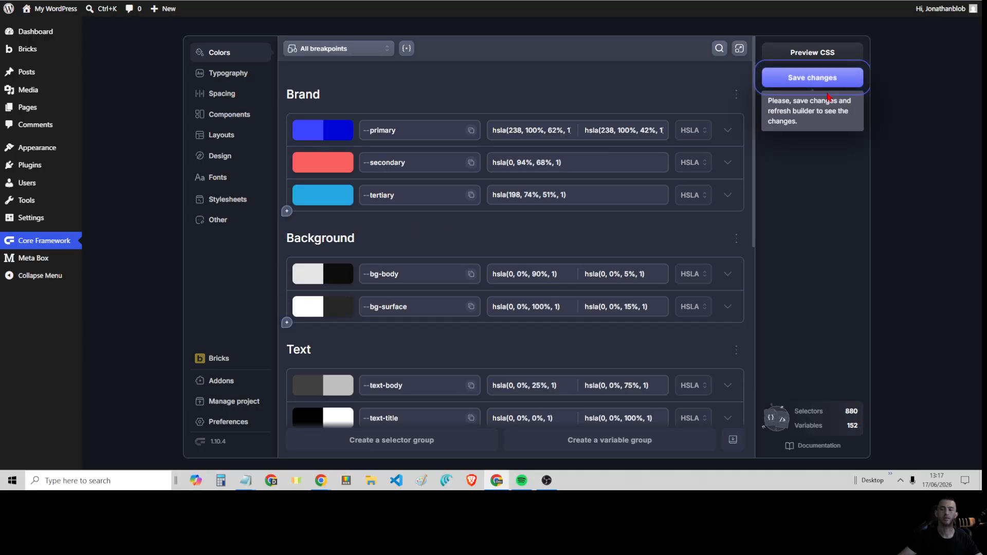
pyautogui.click(799, 83)
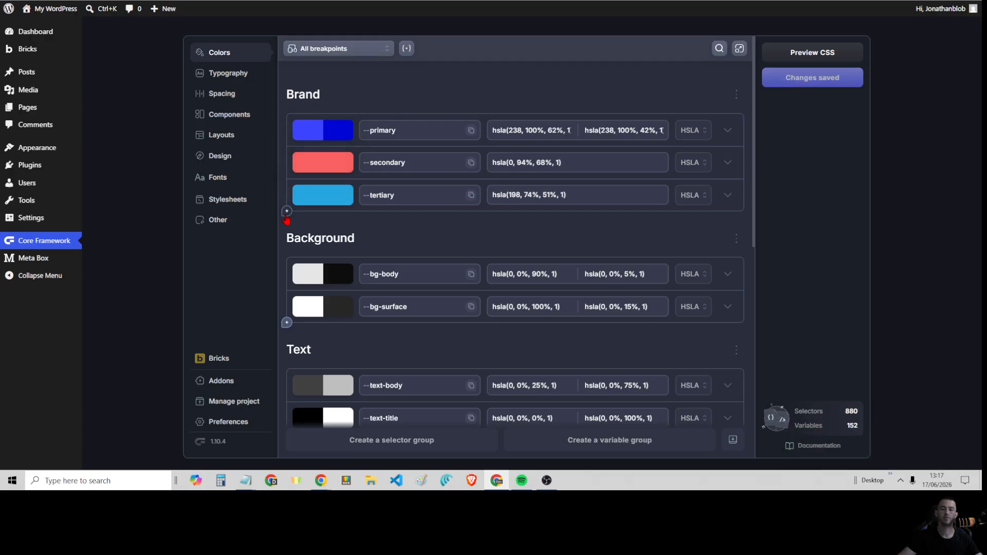
# Step: Add a new colour to the Brand group, name its variable "blue", and save the changes
pyautogui.click(286, 211)
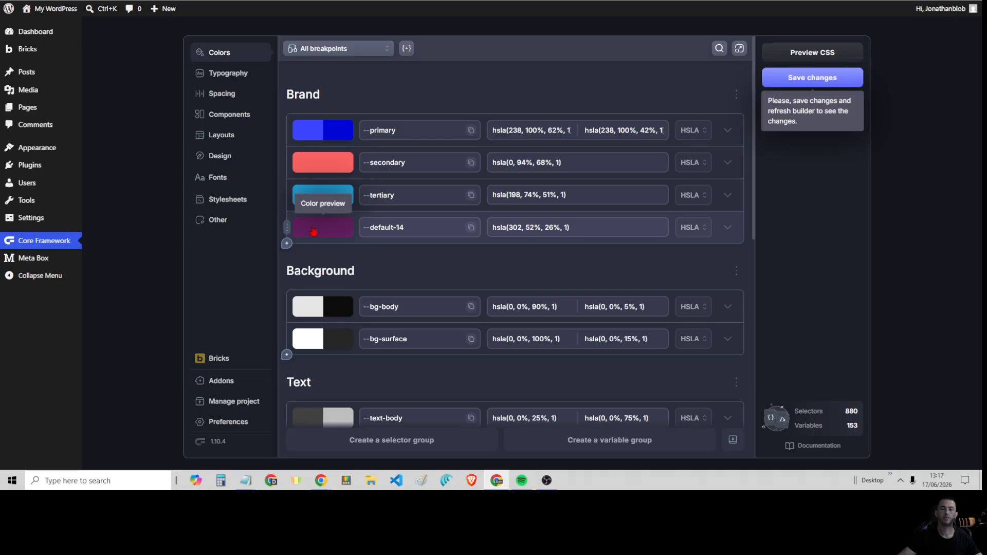
pyautogui.click(437, 226)
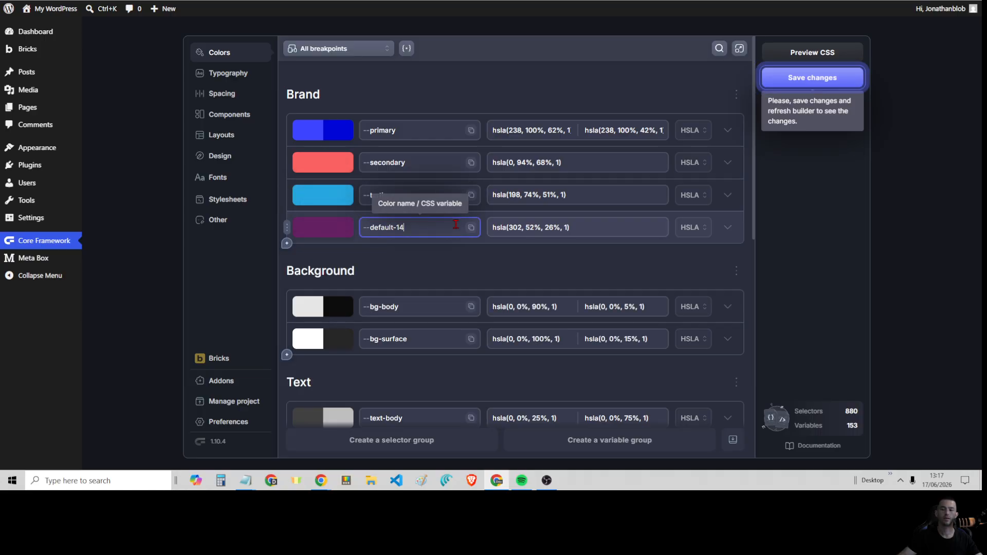
pyautogui.press('BackSpace')
pyautogui.press('BackSpace')
pyautogui.press('BackSpace')
pyautogui.press('BackSpace')
pyautogui.press('BackSpace')
pyautogui.press('BackSpace')
pyautogui.press('BackSpace')
pyautogui.press('BackSpace')
pyautogui.press('BackSpace')
pyautogui.press('BackSpace')
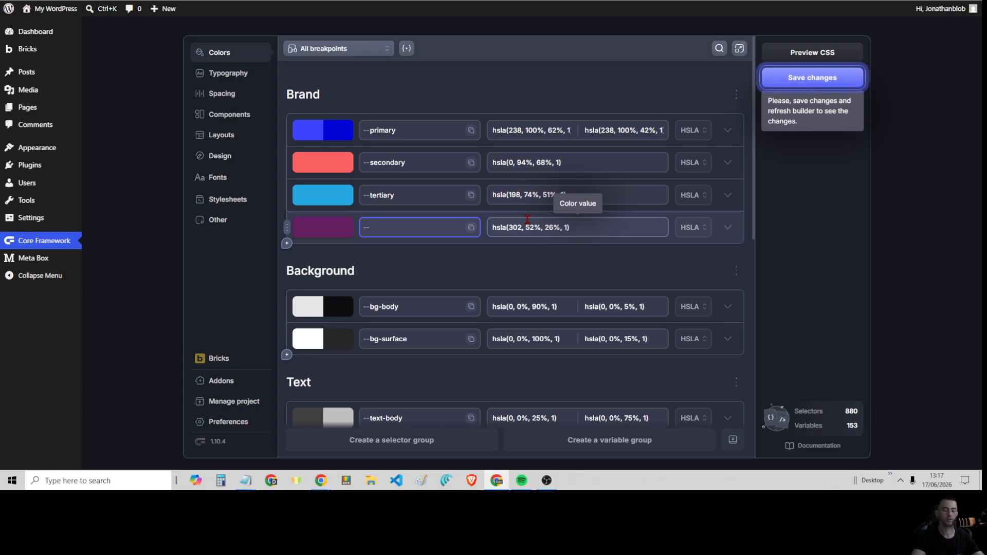
pyautogui.write('blue')
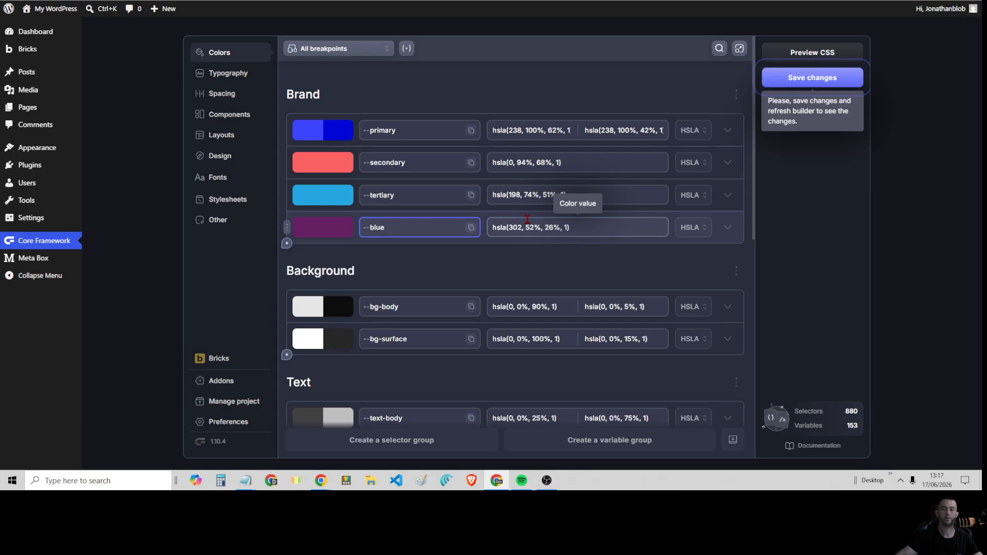
pyautogui.hotkey('ctrl', 's')
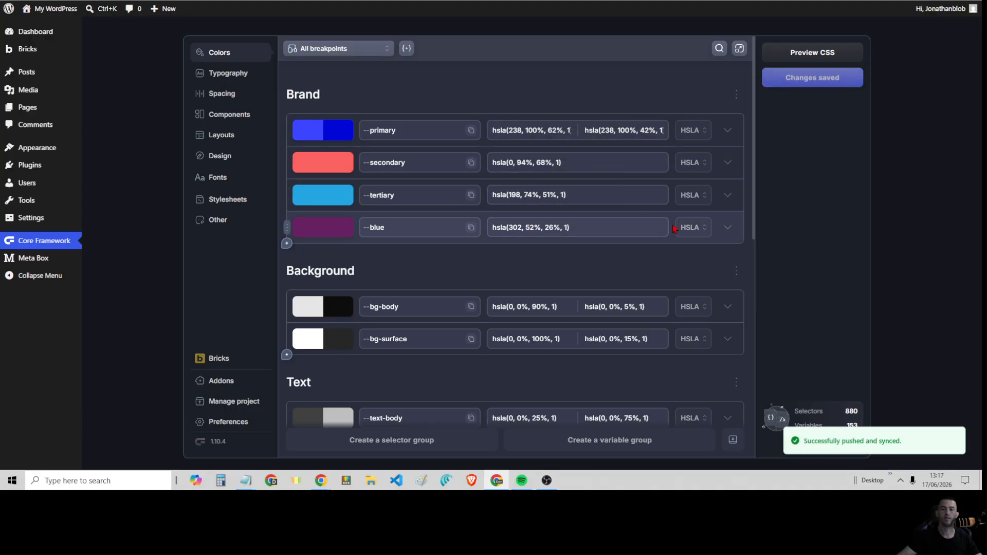
# Step: Enable dark mode for the --blue brand colour and save the changes
pyautogui.click(727, 229)
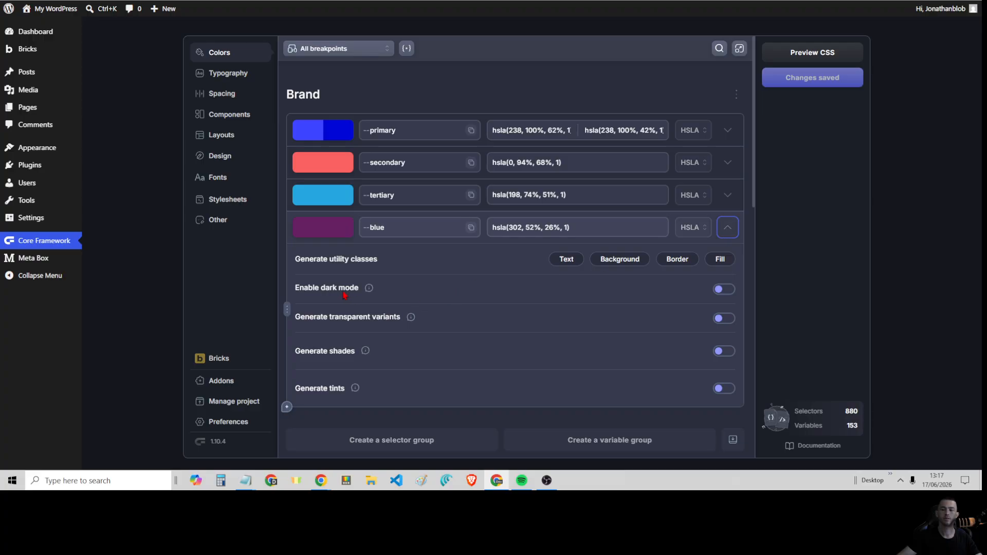
pyautogui.click(725, 289)
pyautogui.click(727, 227)
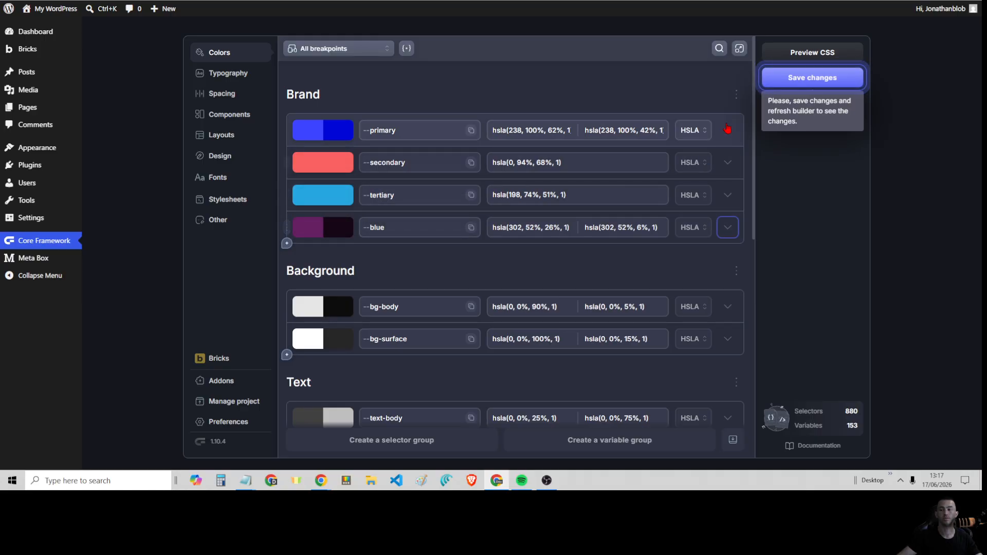
pyautogui.click(811, 77)
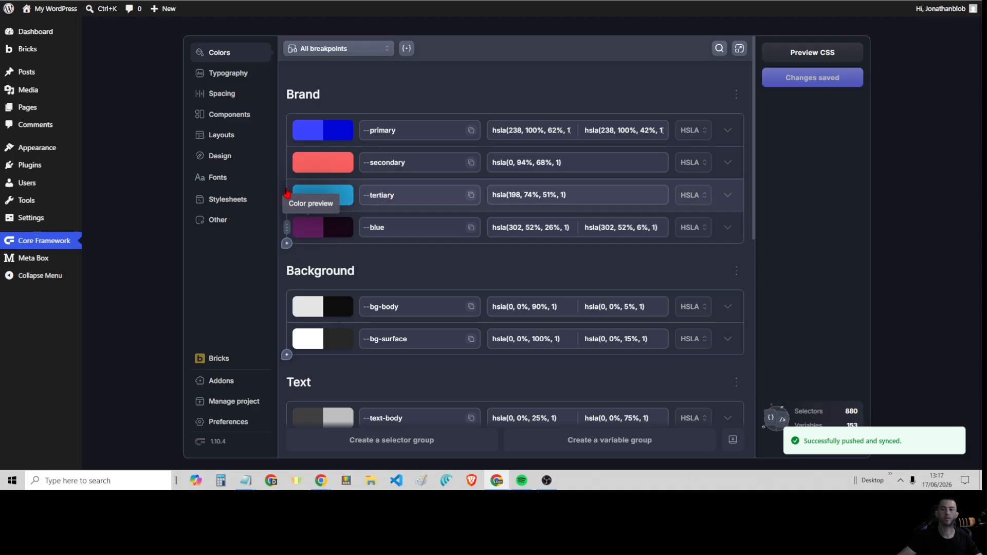
# Step: Switch to the Coolors site and open the Ocean Breeze palette from the trending palettes
pyautogui.click(138, 0)
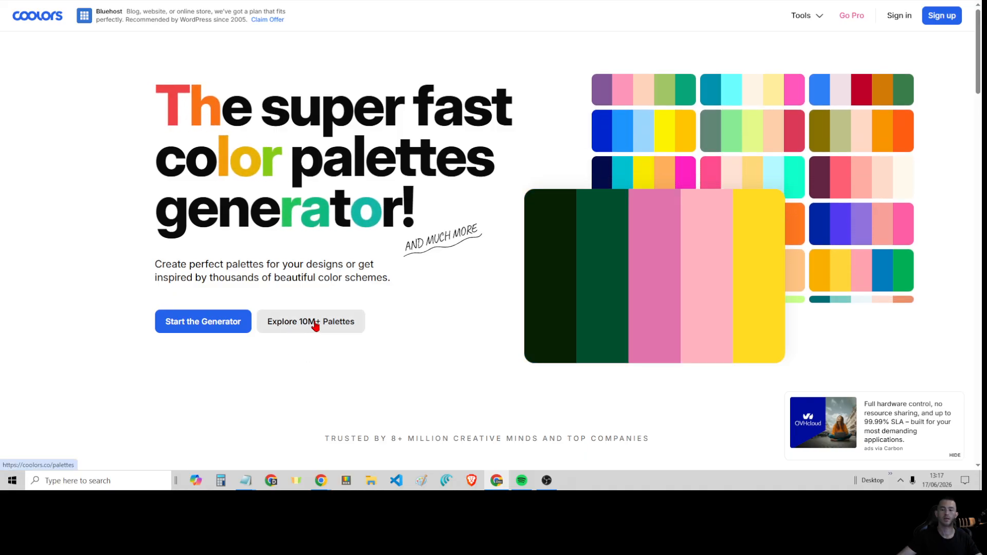
pyautogui.click(313, 323)
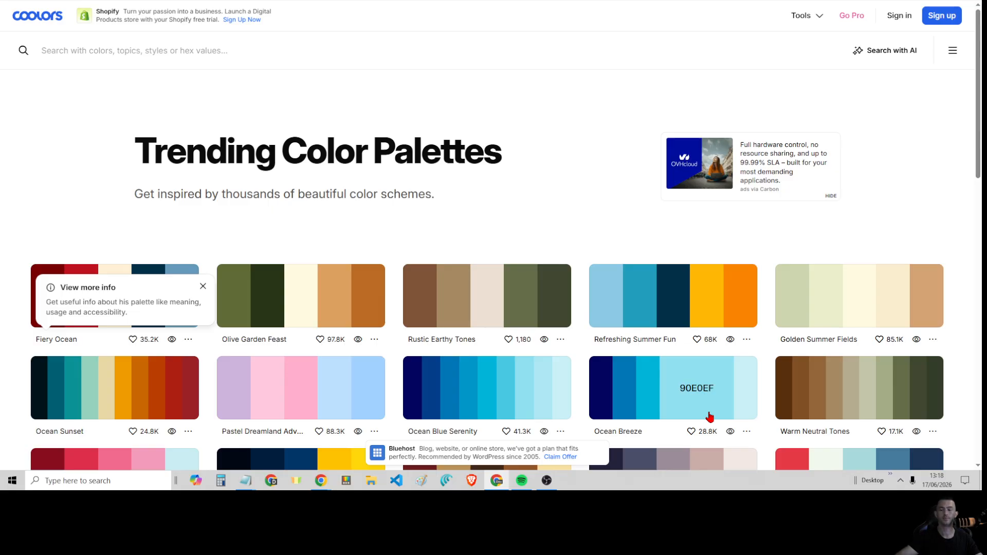
pyautogui.click(747, 434)
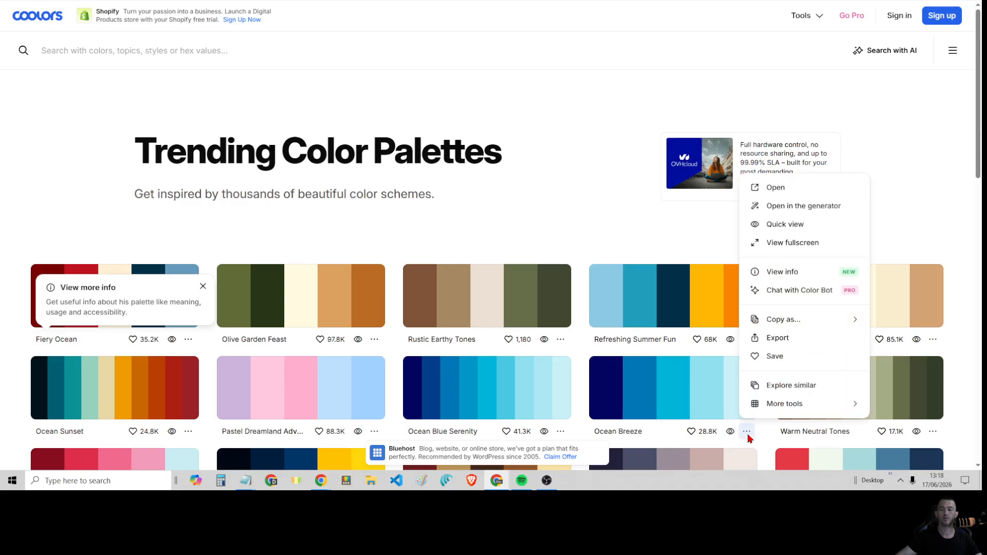
pyautogui.click(776, 188)
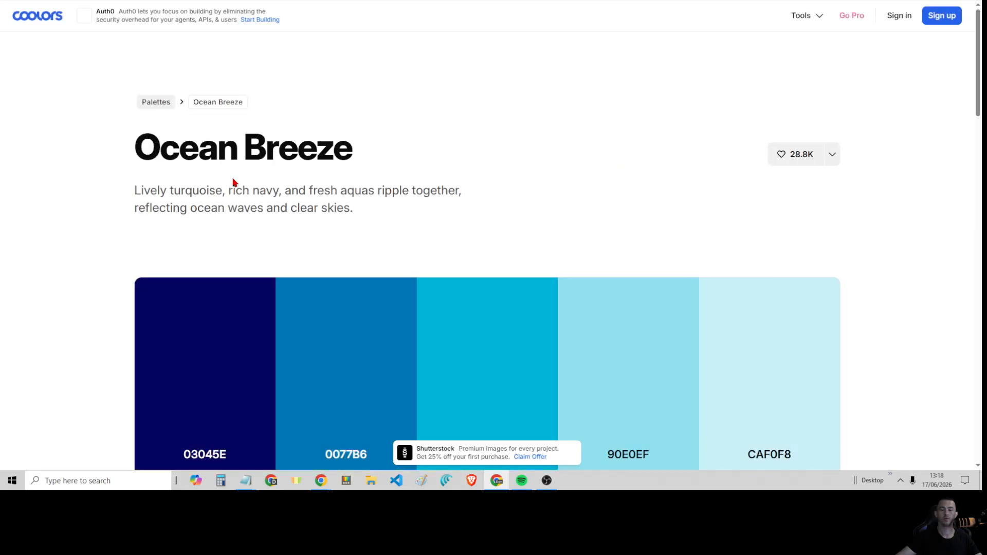
# Step: Display the Ocean Breeze palette's colour codes in RGB format
pyautogui.scroll(-3, 233, 185)
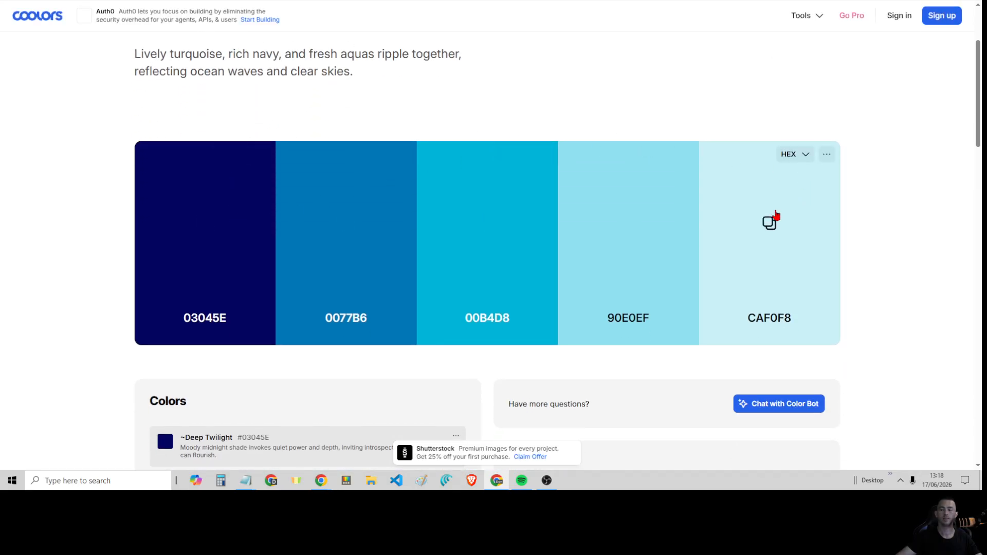
pyautogui.click(228, 155)
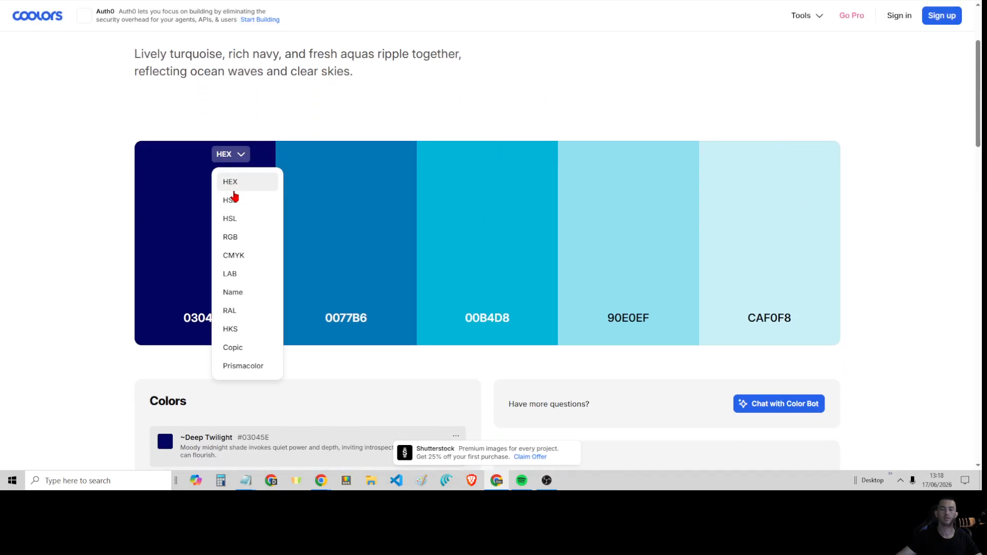
pyautogui.click(237, 237)
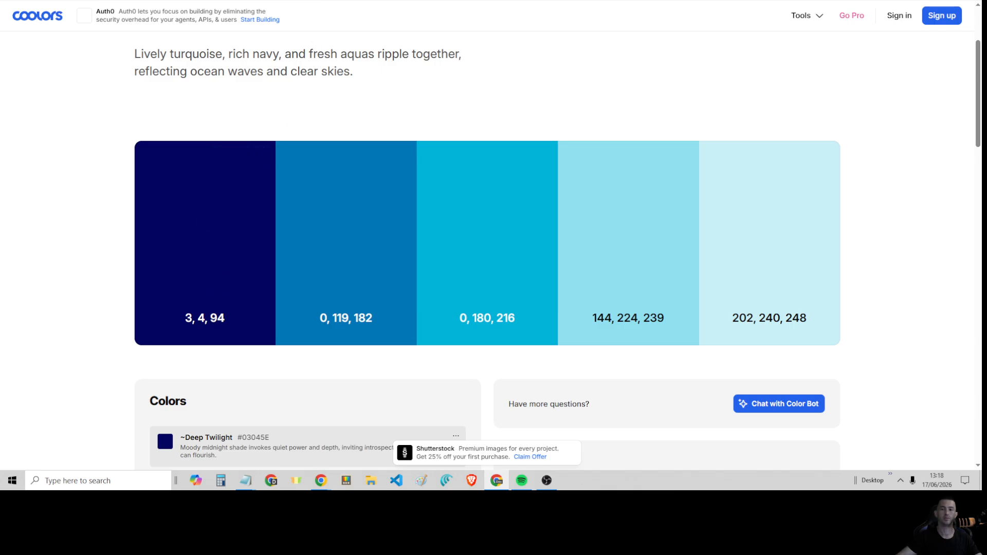
# Step: Return to Core Framework and set the colour format of the --blue brand colour to RGB
pyautogui.moveTo(205, 1); pyautogui.dragTo(0, 1)
pyautogui.click(155, 1)
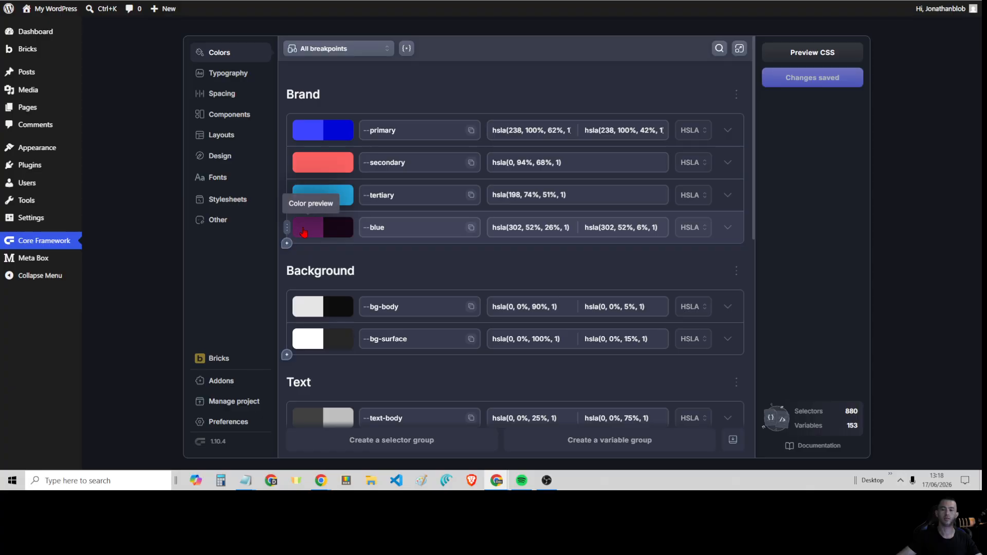
pyautogui.moveTo(541, 229); pyautogui.dragTo(524, 228)
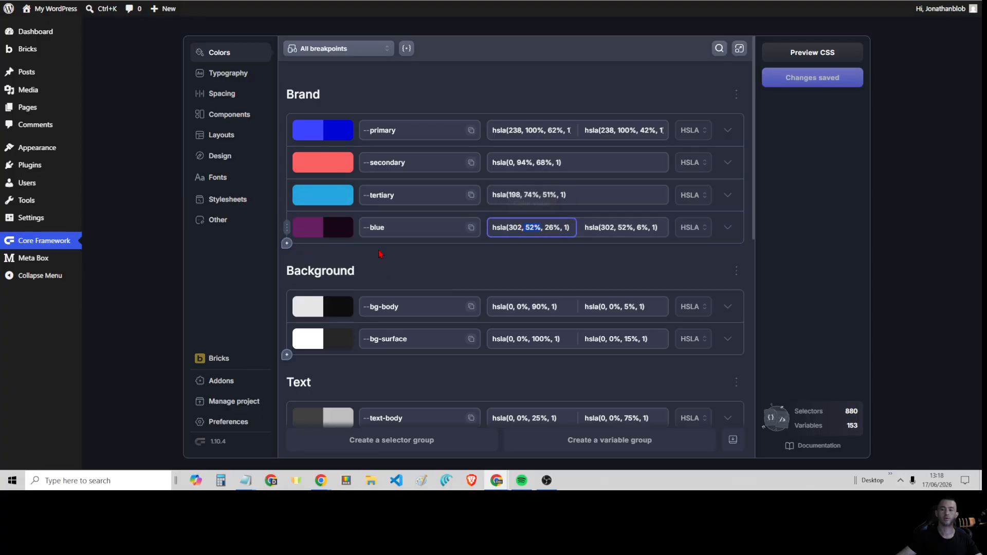
pyautogui.click(587, 229)
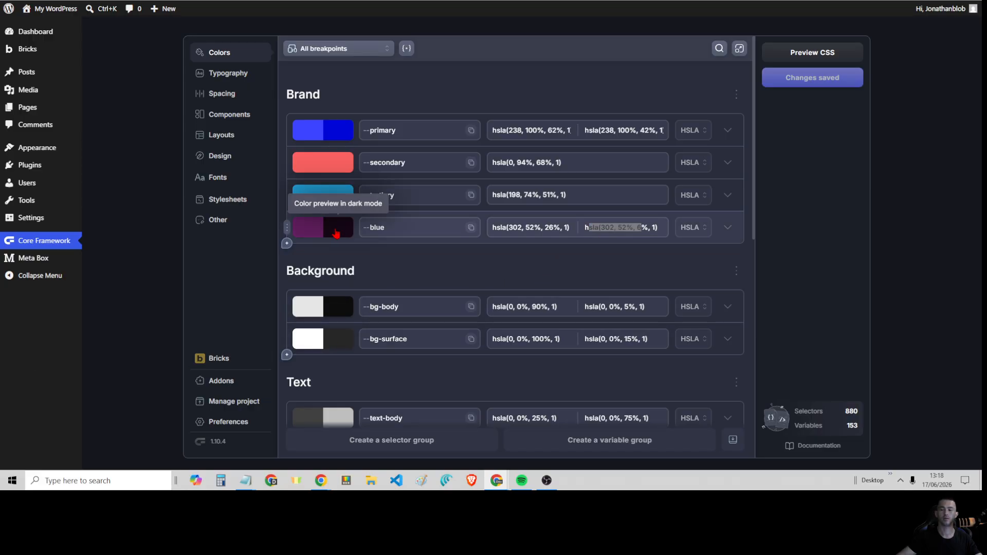
pyautogui.click(695, 229)
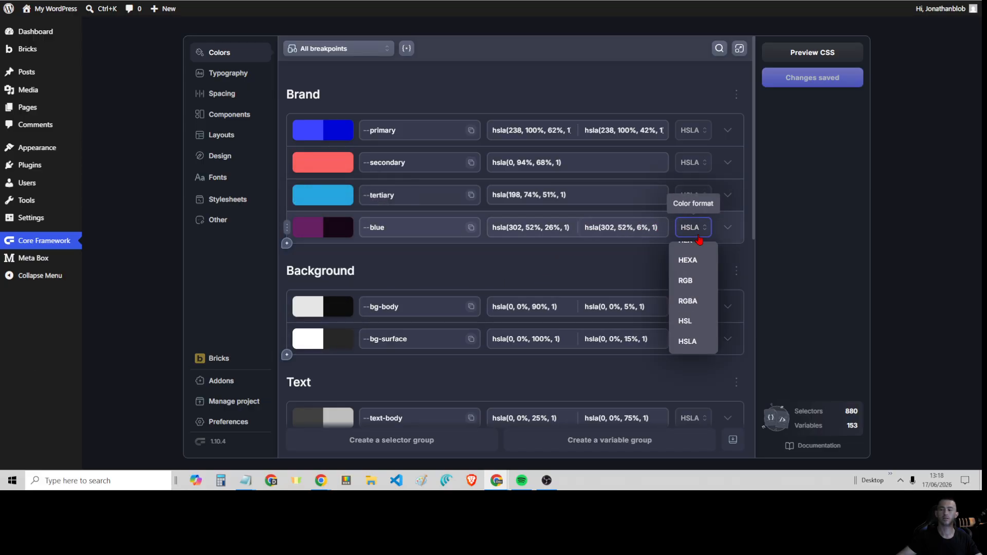
pyautogui.click(686, 281)
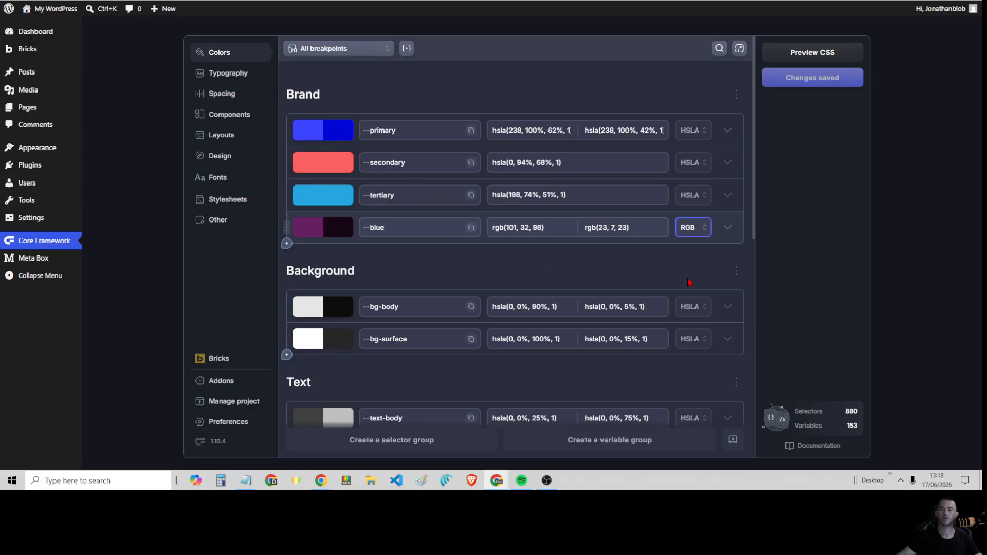
pyautogui.click(688, 229)
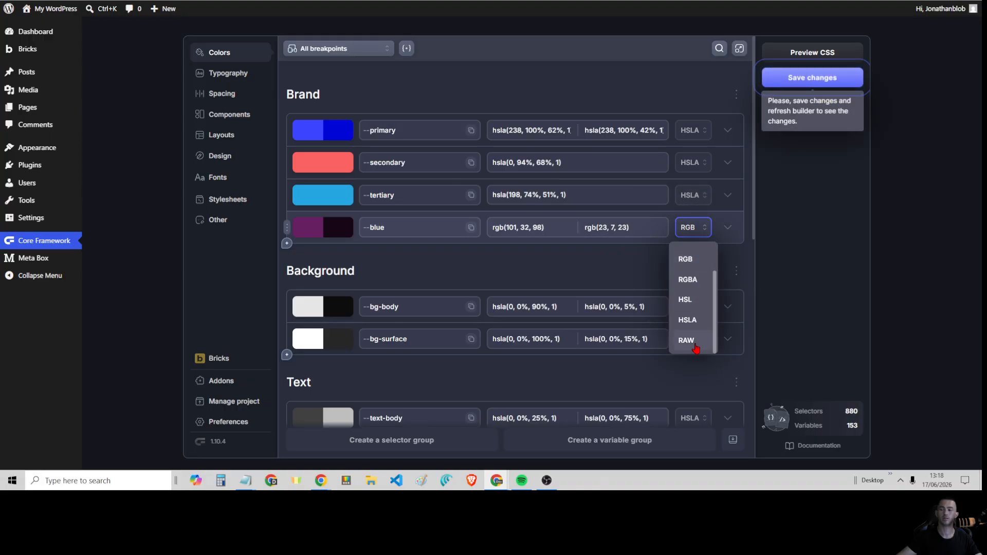
pyautogui.scroll(1, 689, 340)
pyautogui.click(686, 299)
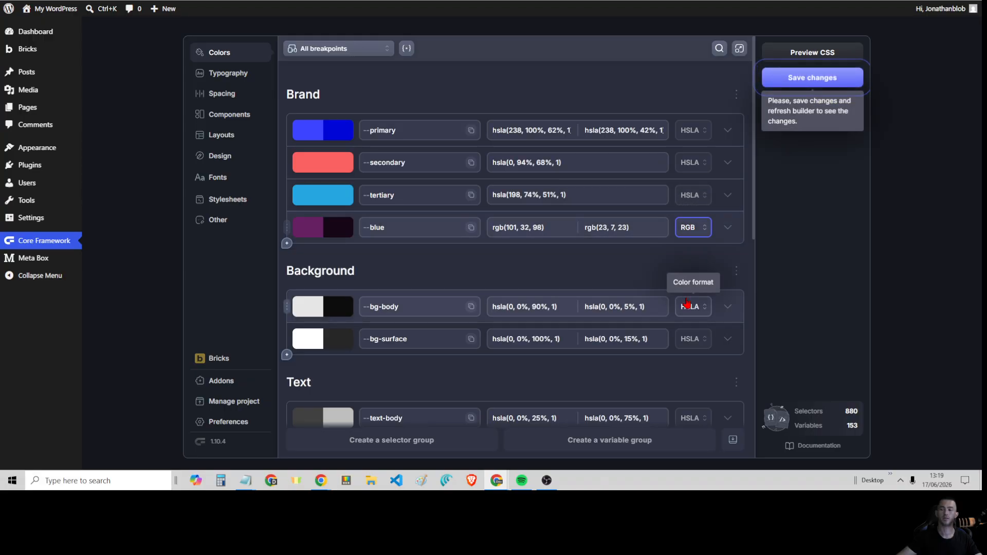
# Step: Set the dark mode value of the --blue colour to rgb(3, 4, 94)
pyautogui.click(623, 227)
pyautogui.press('BackSpace')
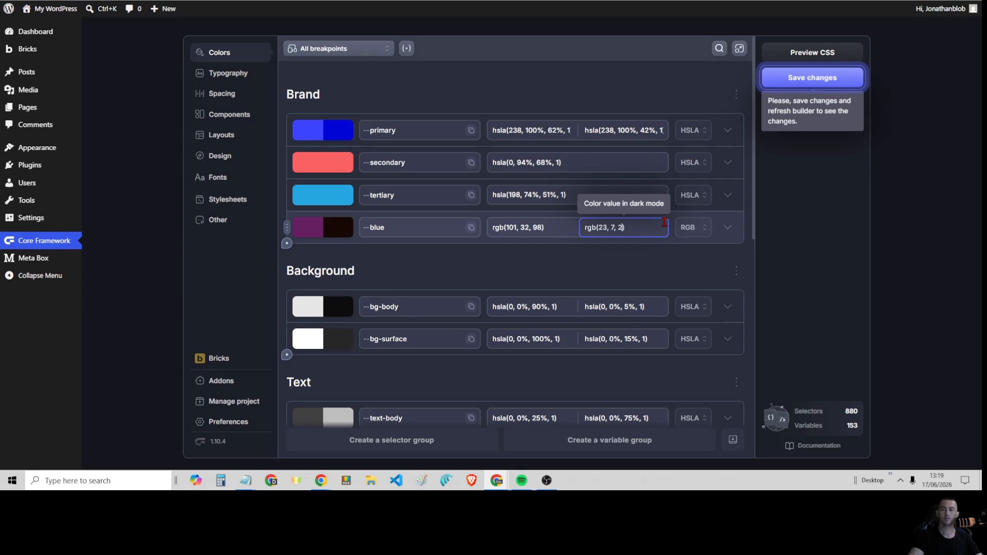
pyautogui.press('BackSpace')
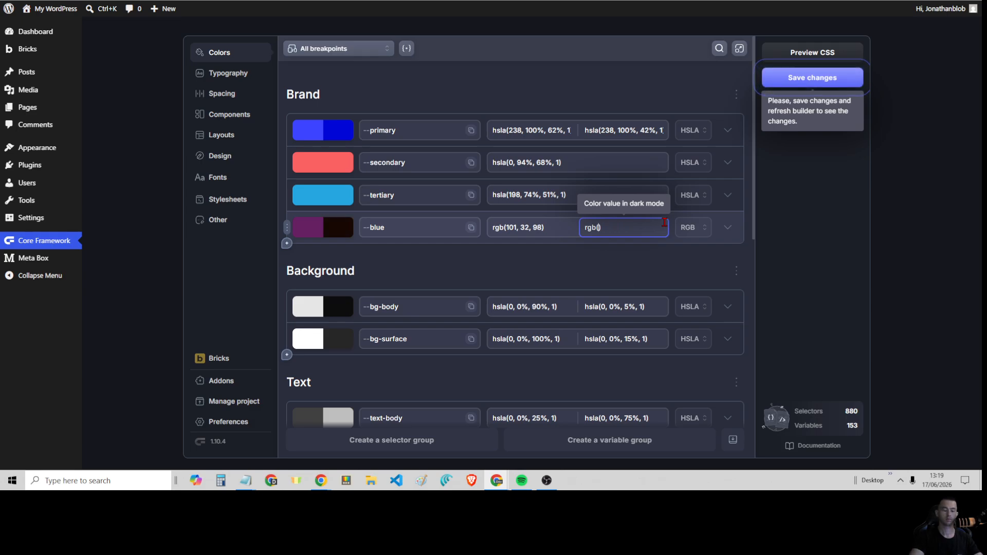
pyautogui.write('3, 4, 94')
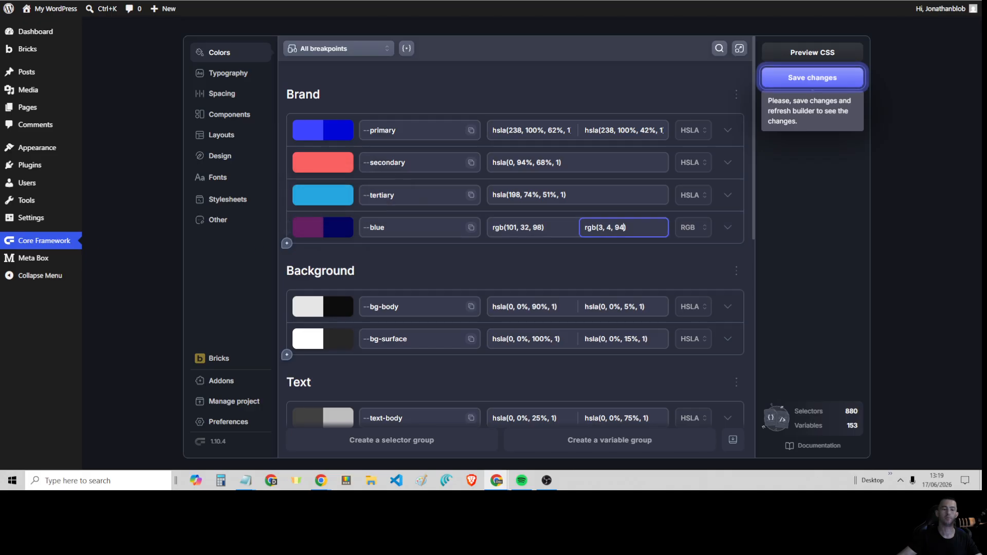
pyautogui.press('Return')
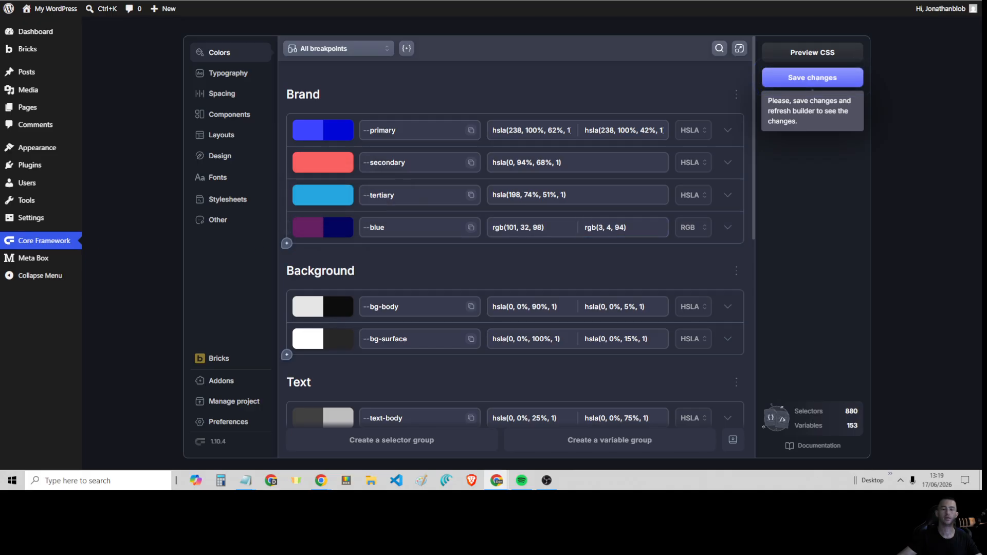
# Step: Set the light mode value of the --blue brand colour to rgb(202, 240, 248) and save the changes
pyautogui.click(542, 227)
pyautogui.press('BackSpace')
pyautogui.press('BackSpace')
pyautogui.press('BackSpace')
pyautogui.press('BackSpace')
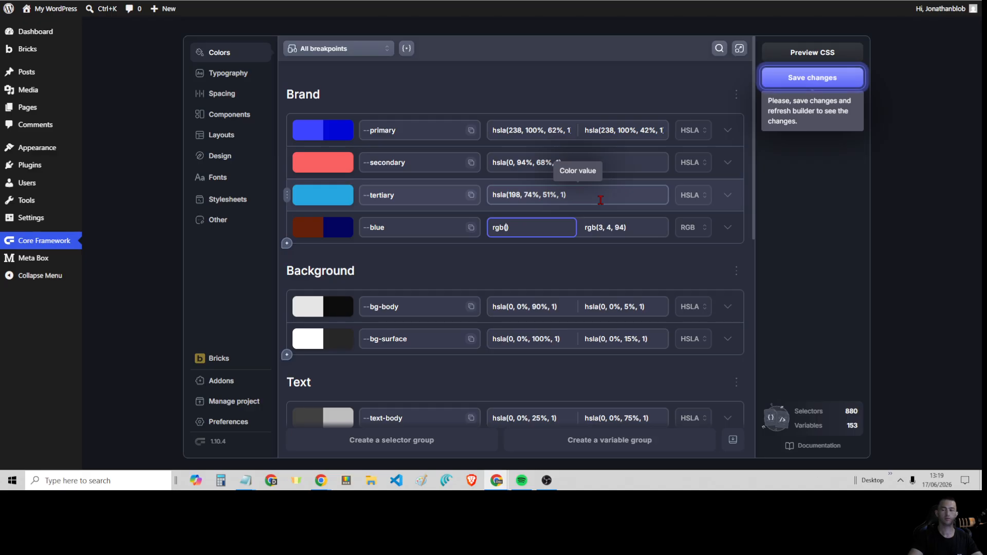
pyautogui.write('202, 240, 248')
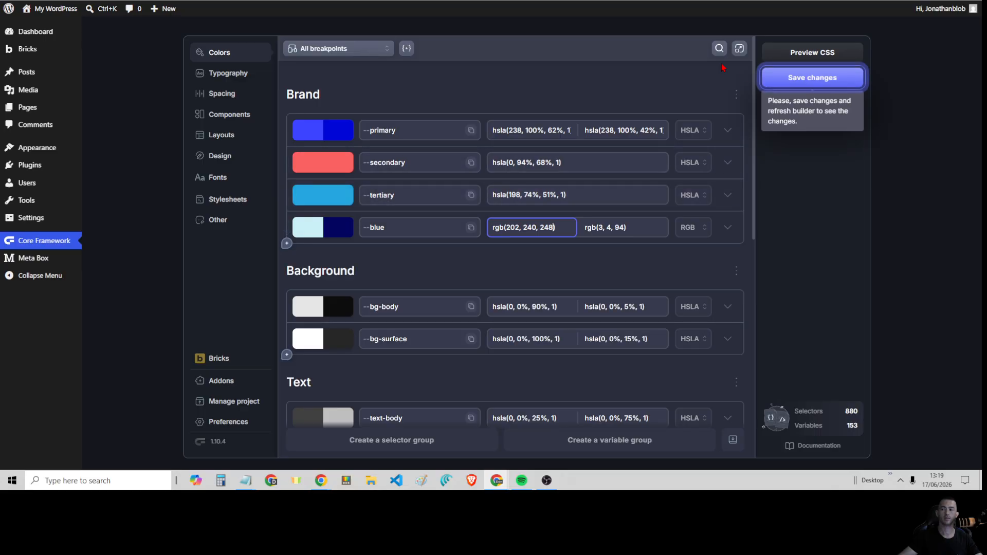
pyautogui.click(785, 78)
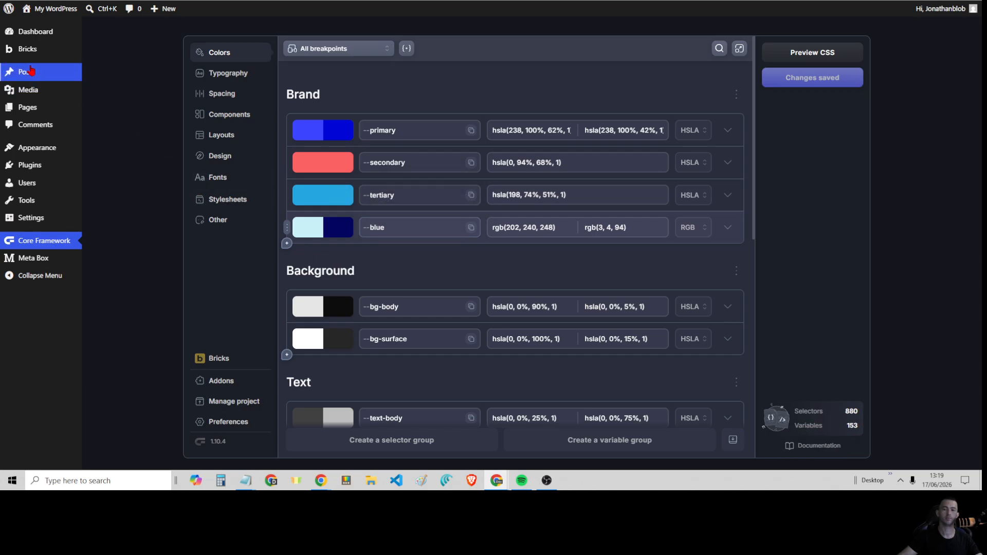
# Step: Create a new Bricks template titled blue2 with the template type Single and publish it
pyautogui.moveTo(38, 49)
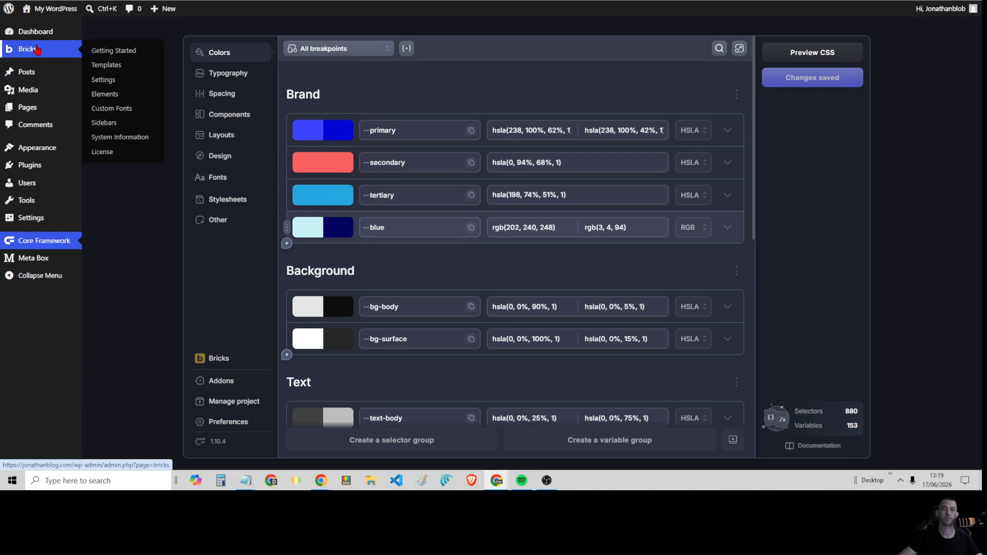
pyautogui.click(117, 66)
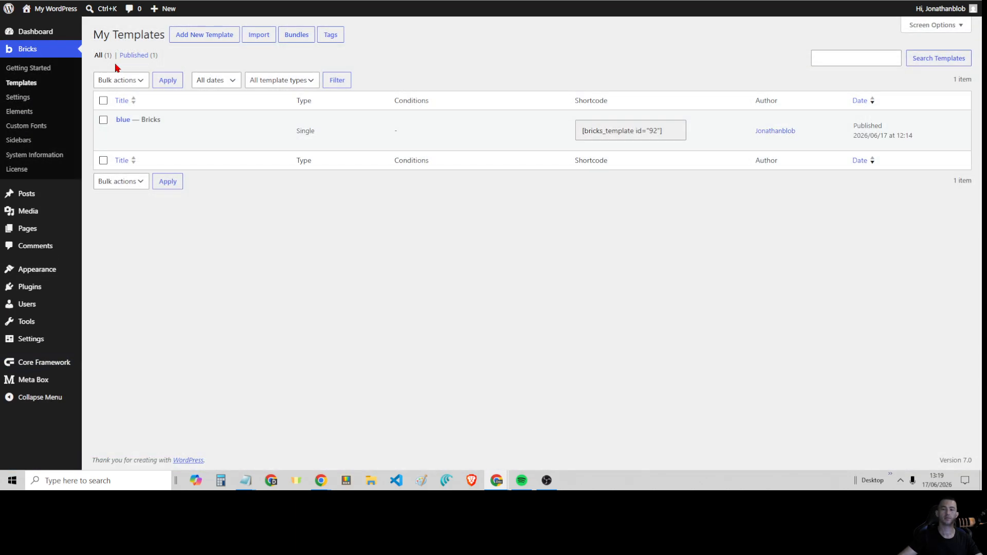
pyautogui.click(205, 37)
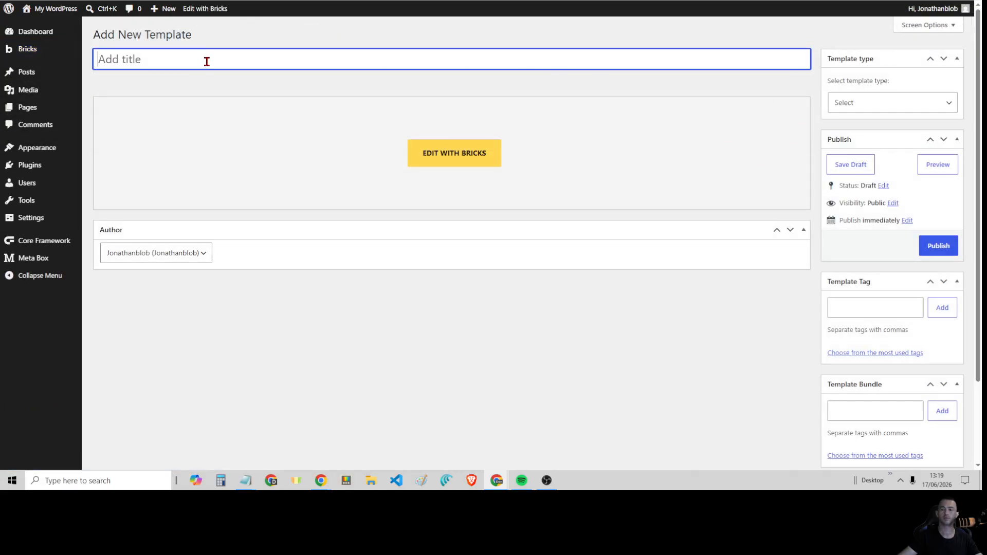
pyautogui.write('b')
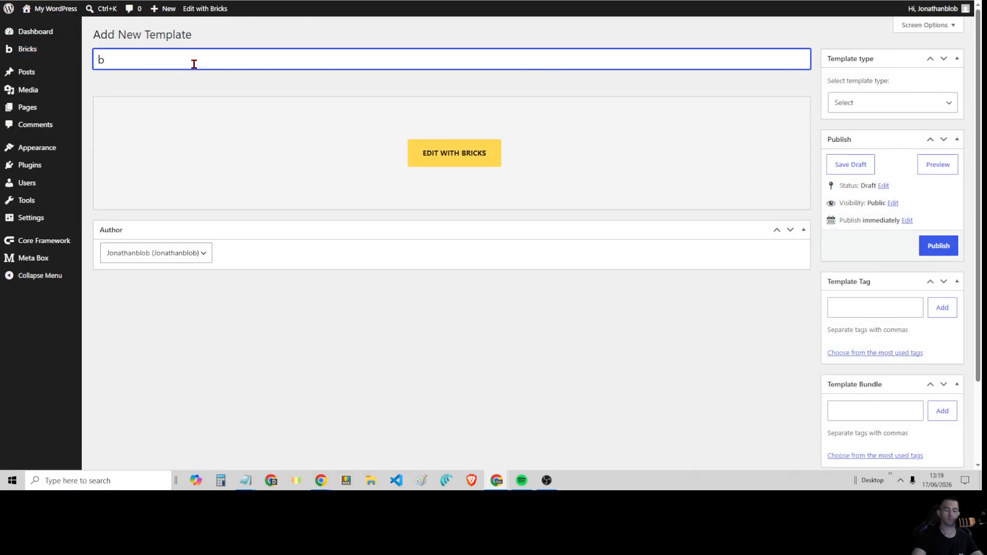
pyautogui.write('lue2')
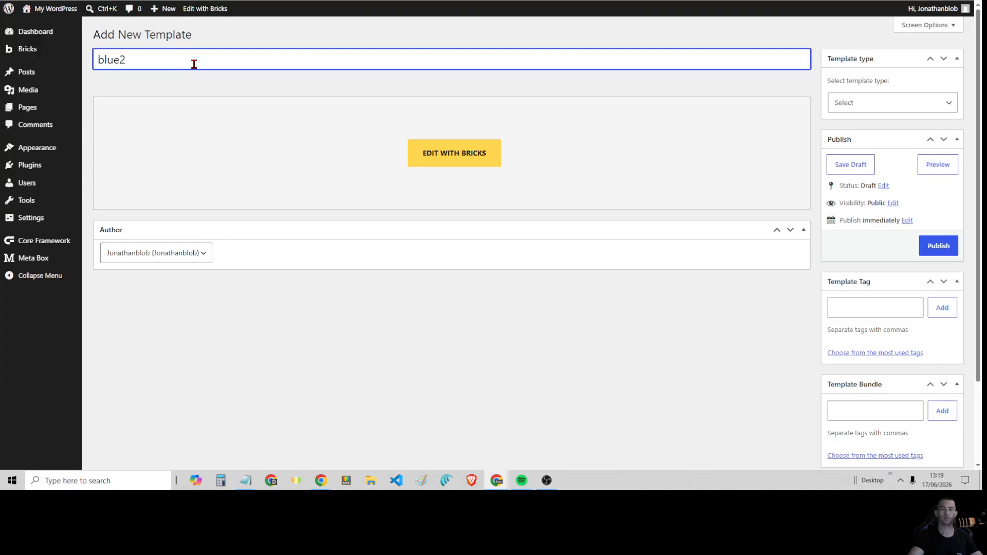
pyautogui.click(888, 104)
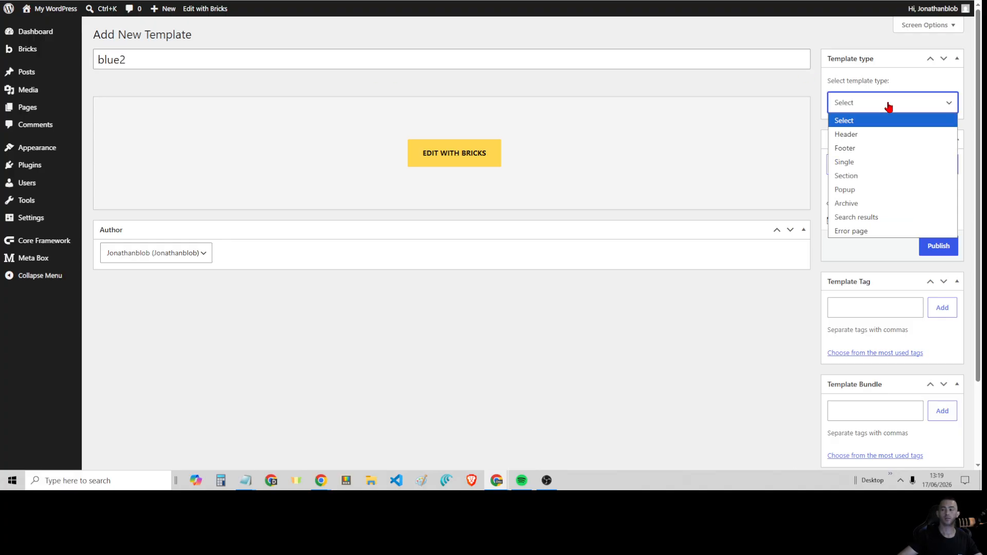
pyautogui.click(870, 162)
pyautogui.click(931, 245)
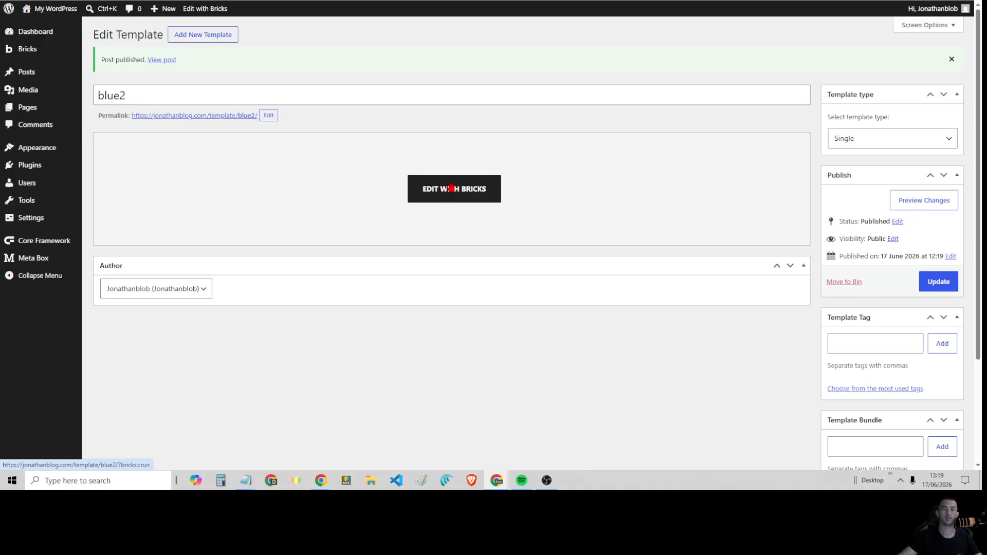
# Step: Open the blue2 template in the Bricks editor and add a section to the empty canvas
pyautogui.click(450, 189)
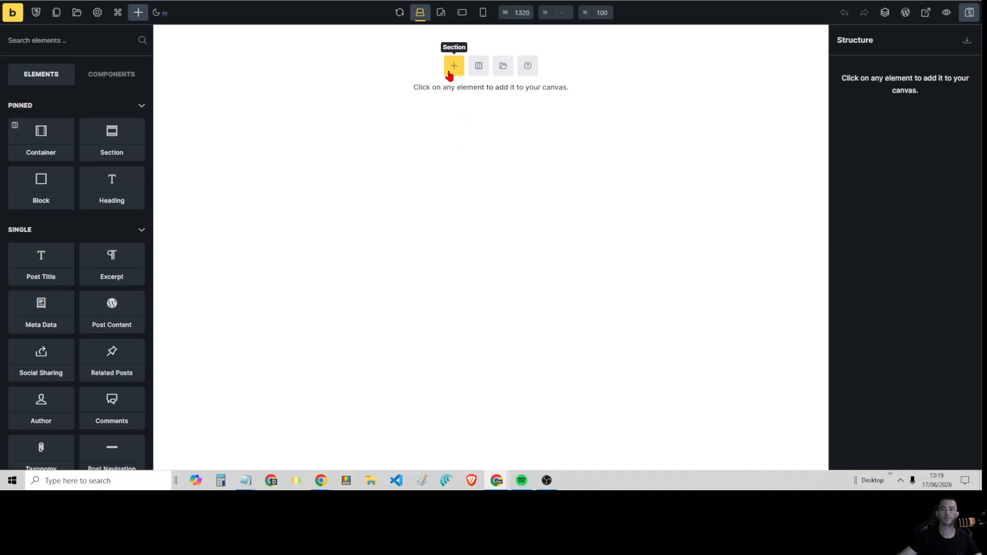
pyautogui.click(453, 67)
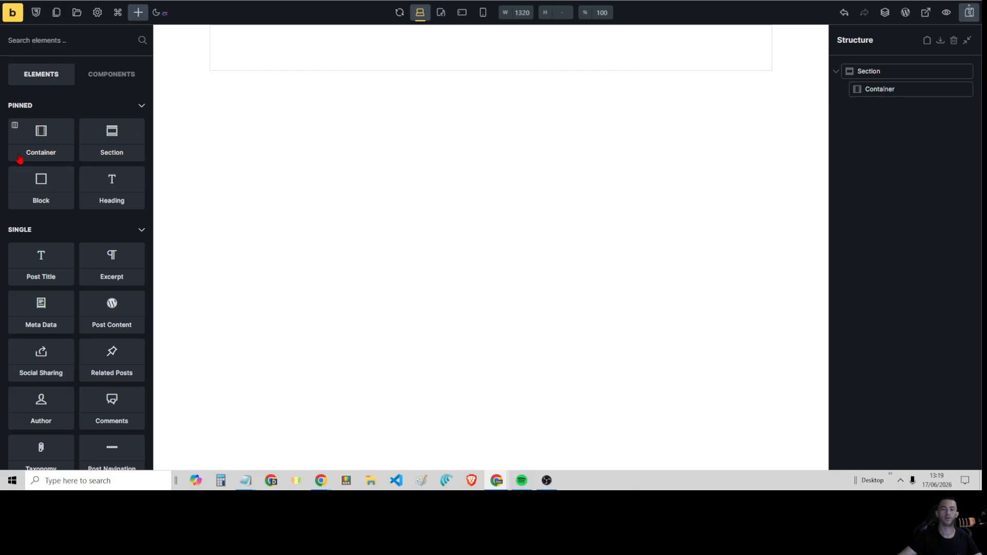
# Step: Unpin the Container, Section, Block and Heading elements from the pinned elements
pyautogui.click(65, 128)
pyautogui.click(66, 130)
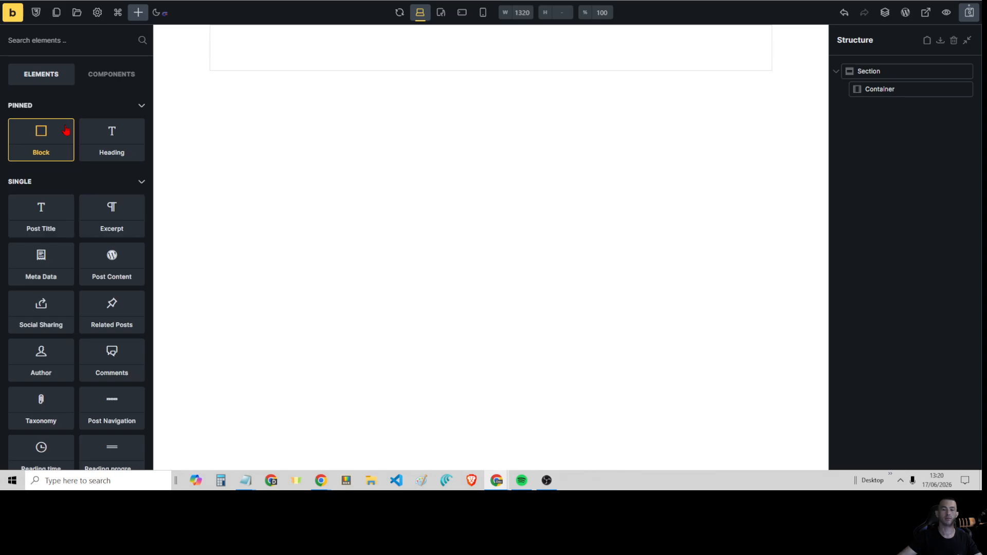
pyautogui.click(66, 130)
pyautogui.click(66, 130)
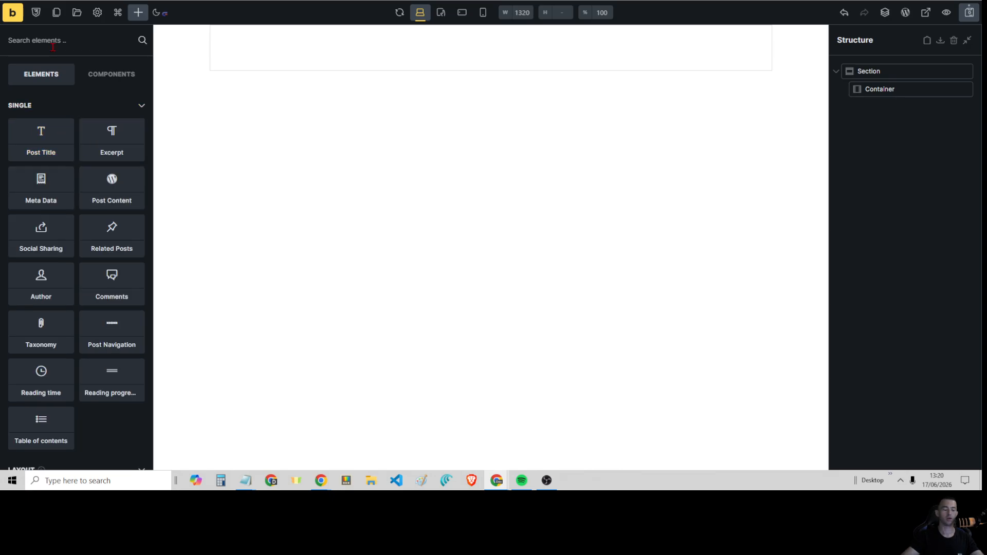
# Step: Find the Section, Container and Heading elements through the element search and pin each of them
pyautogui.write('sed')
pyautogui.press('BackSpace')
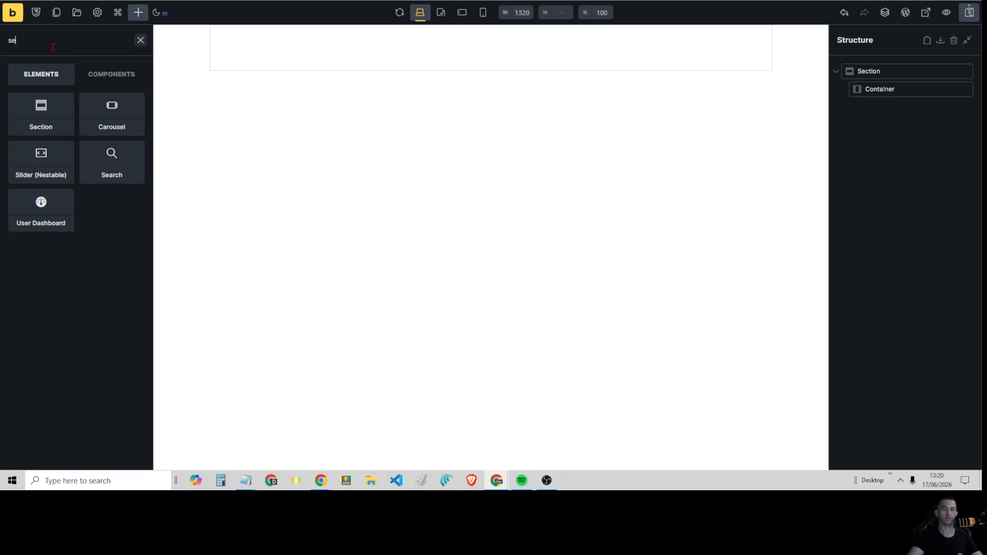
pyautogui.write('c')
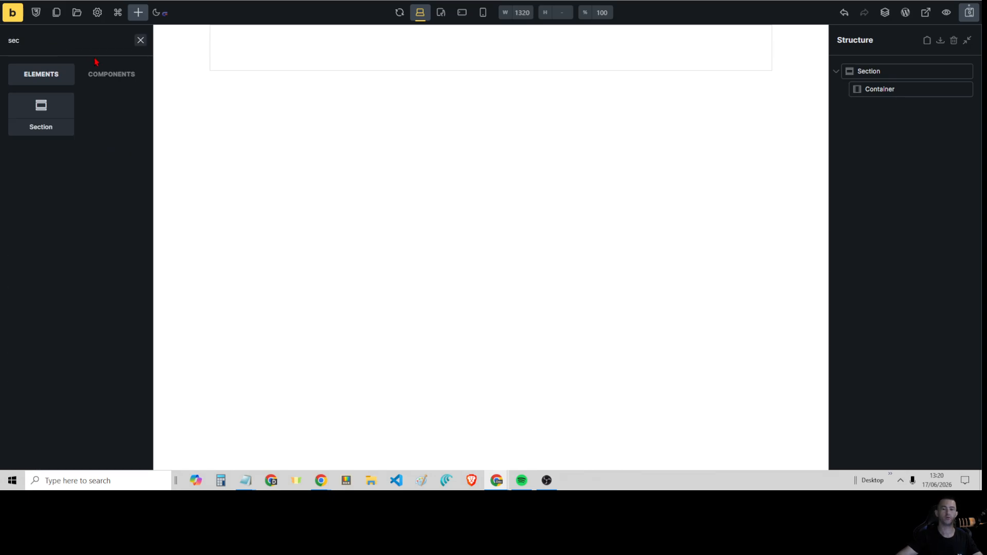
pyautogui.click(67, 108)
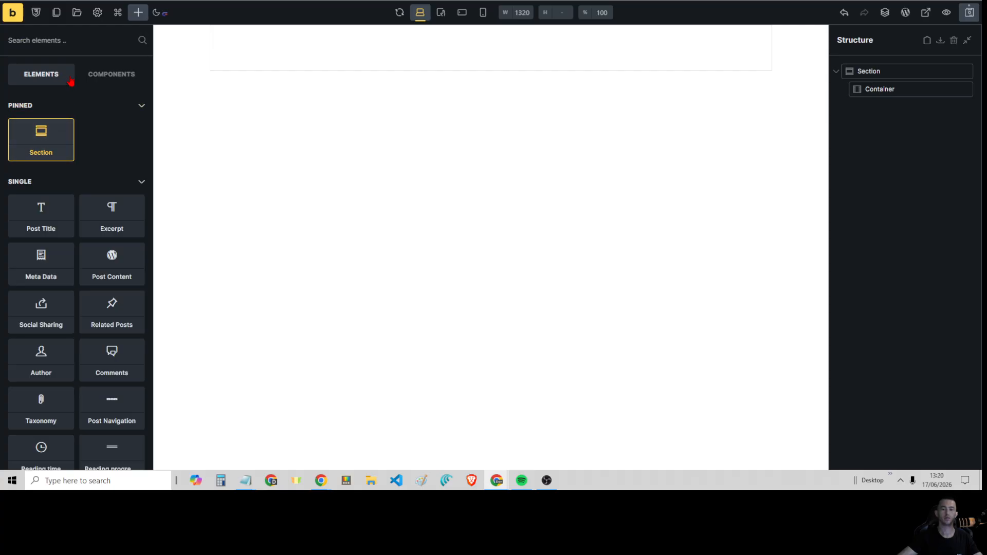
pyautogui.click(67, 40)
pyautogui.write('co')
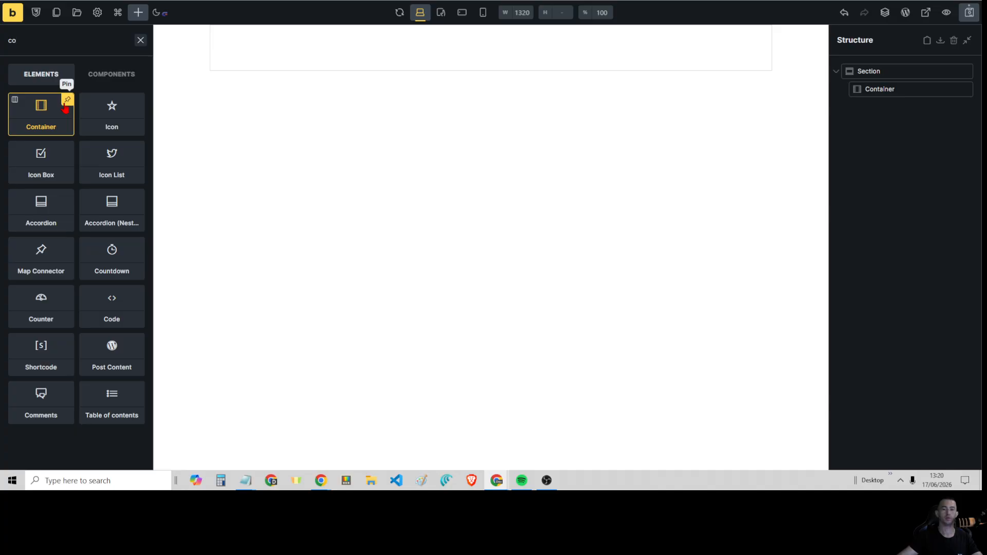
pyautogui.click(68, 101)
pyautogui.click(54, 40)
pyautogui.write('head')
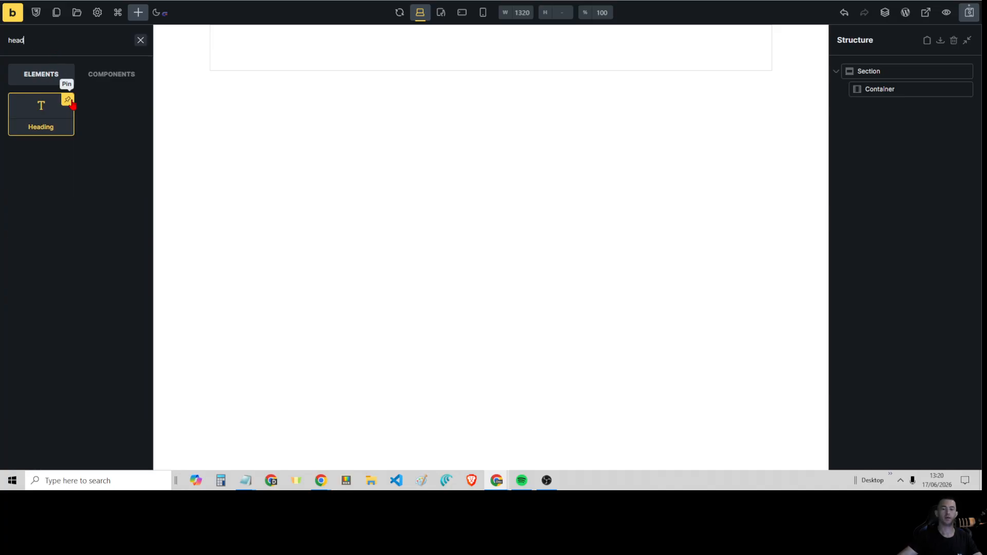
pyautogui.click(68, 102)
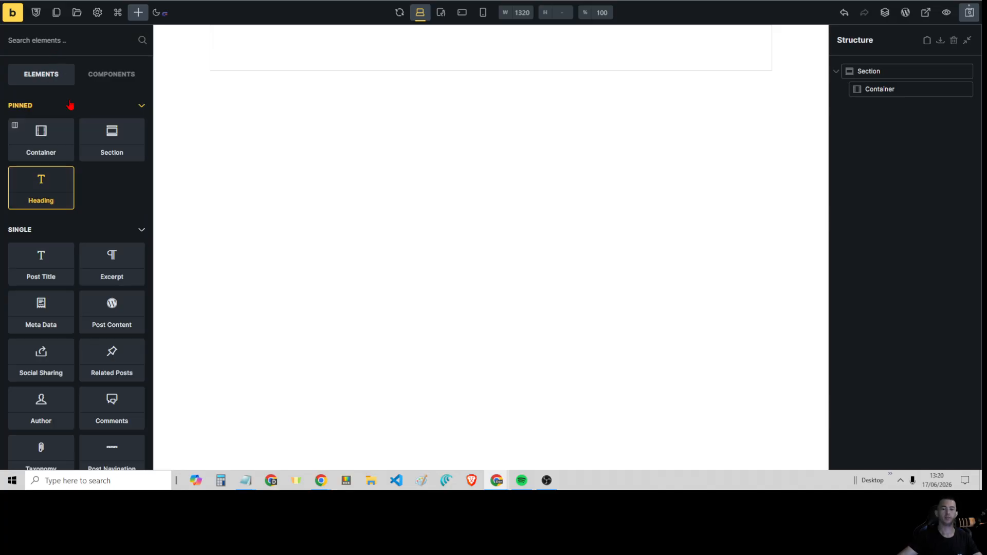
# Step: Add Core Framework's Theme Toggle element to the section and move it above the container
pyautogui.click(870, 71)
pyautogui.click(137, 13)
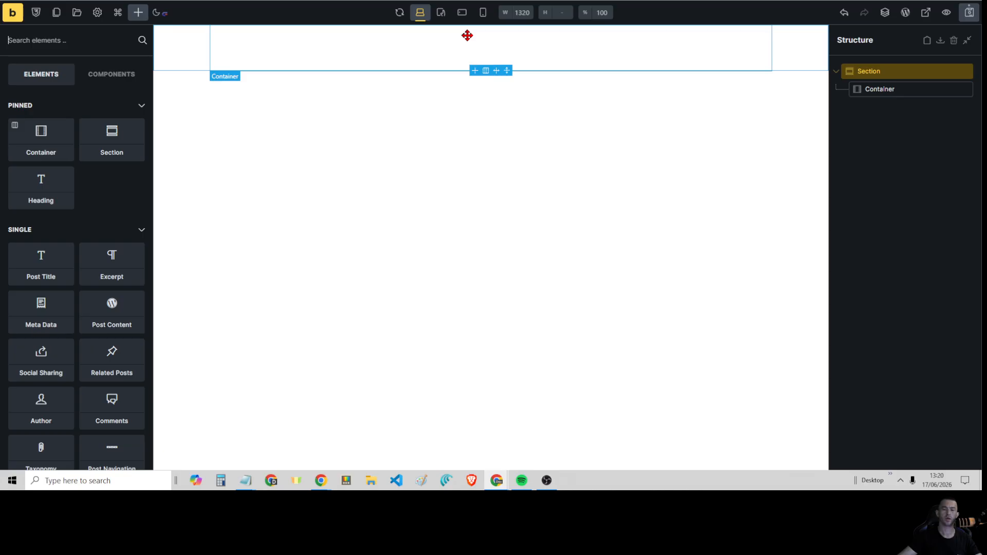
pyautogui.scroll(-20, 96, 277)
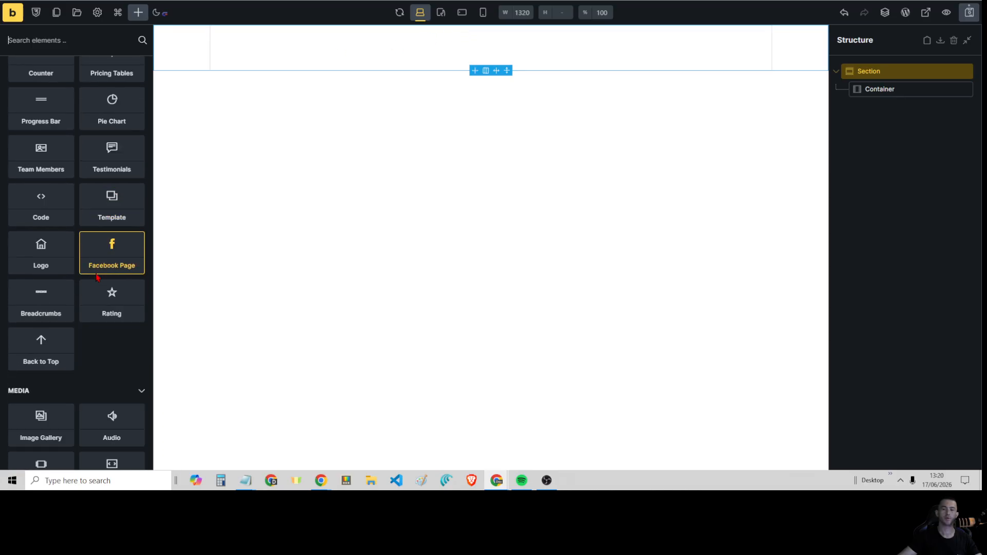
pyautogui.scroll(-15, 97, 278)
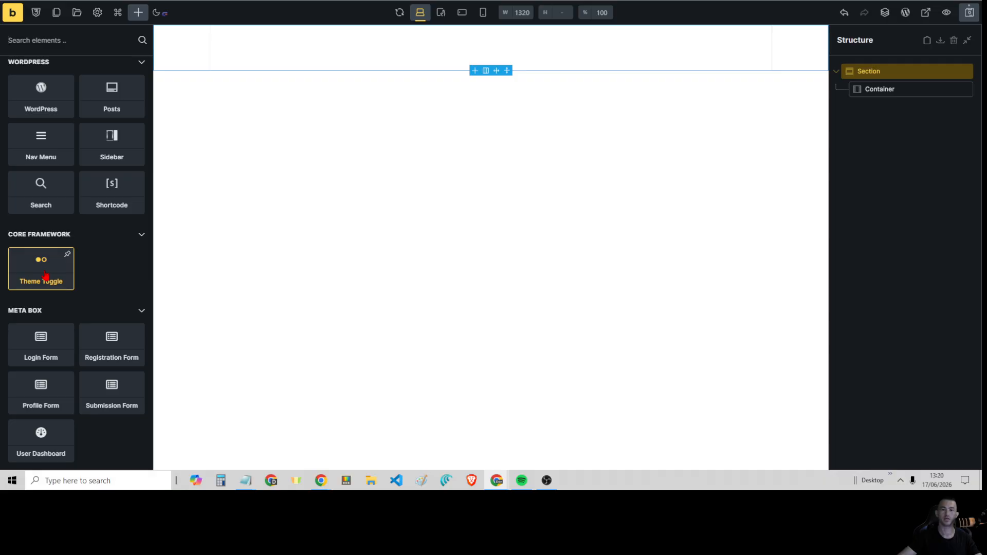
pyautogui.click(47, 275)
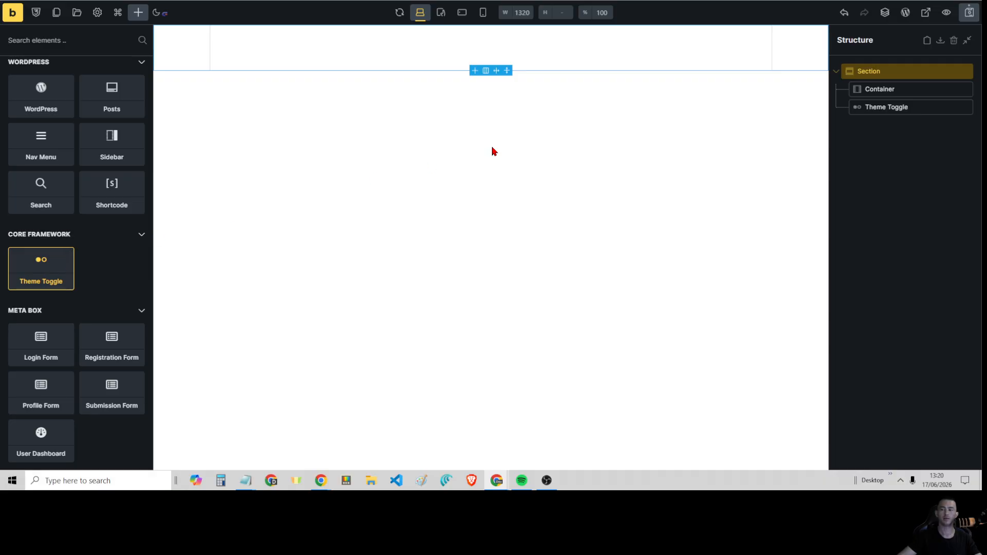
pyautogui.moveTo(878, 113); pyautogui.dragTo(876, 87)
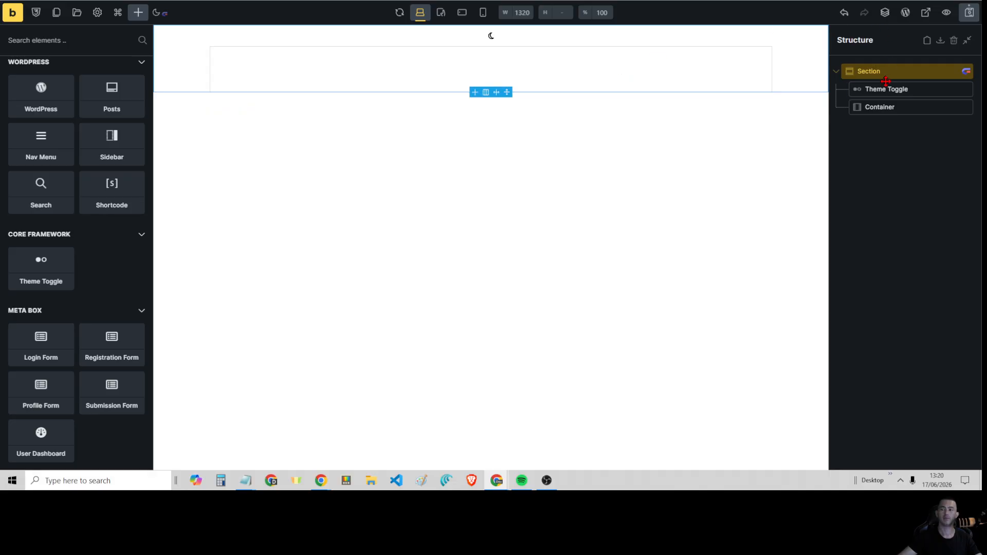
# Step: Delete the empty container from the section
pyautogui.click(874, 106)
pyautogui.rightClick(875, 107)
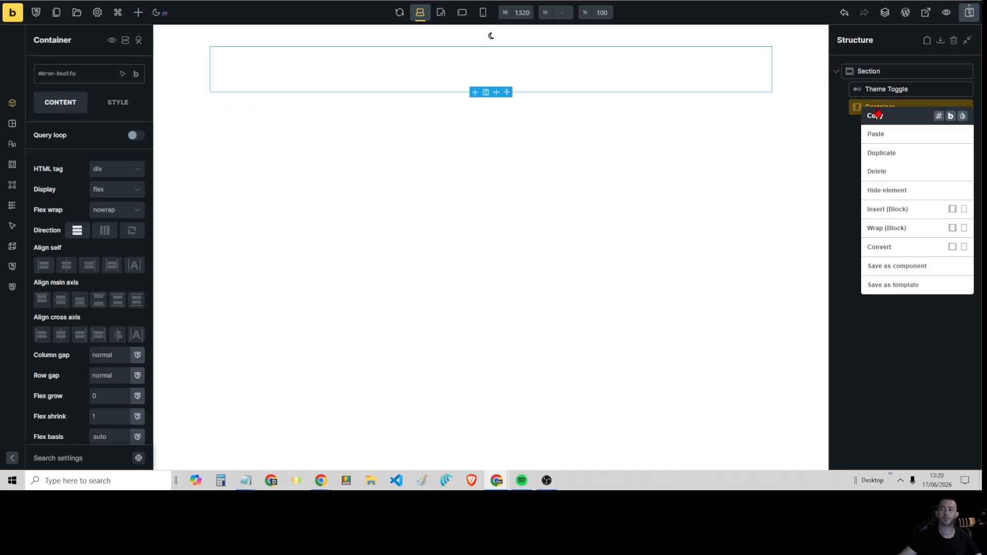
pyautogui.click(875, 175)
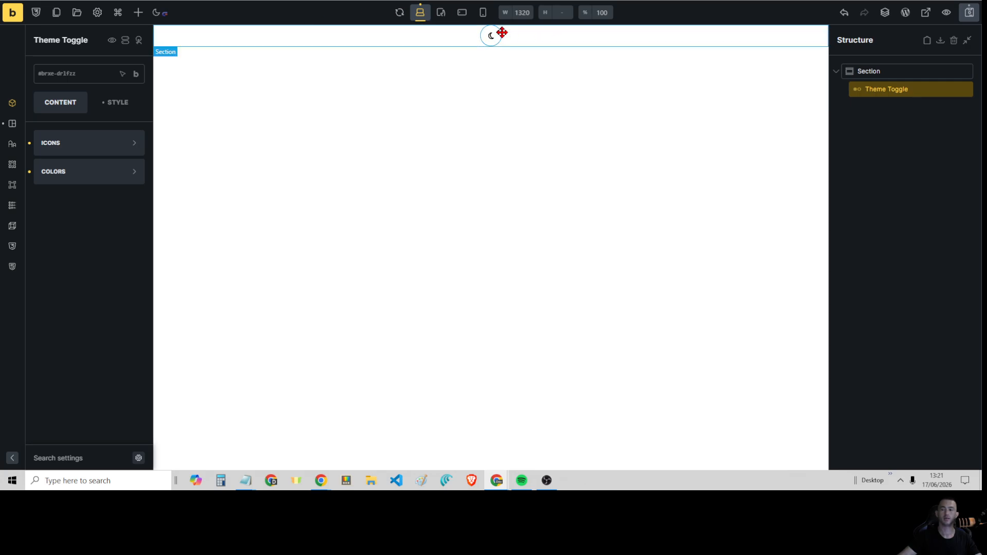
# Step: Look through the Theme Toggle's and the section's content and layout style settings for an alignment option
pyautogui.click(123, 108)
pyautogui.click(75, 99)
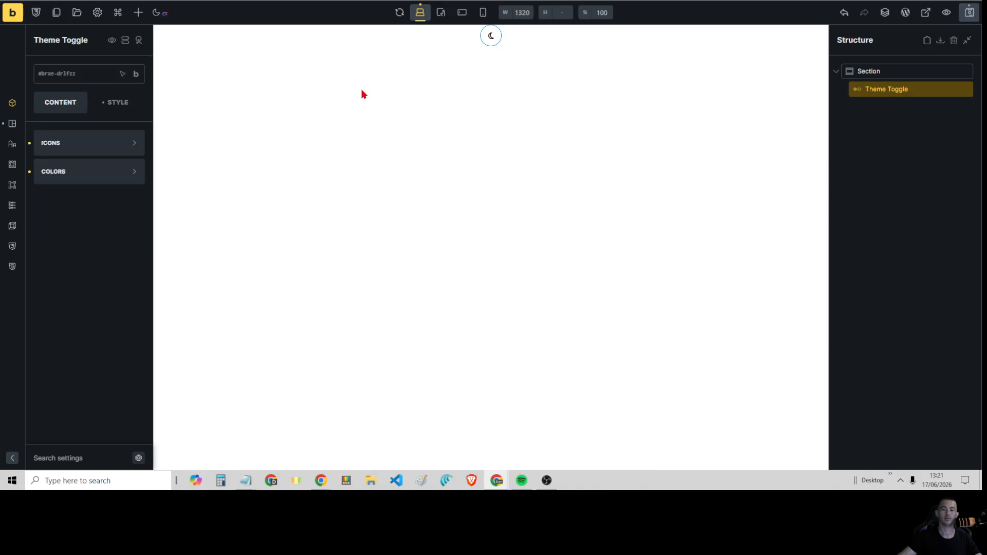
pyautogui.click(872, 69)
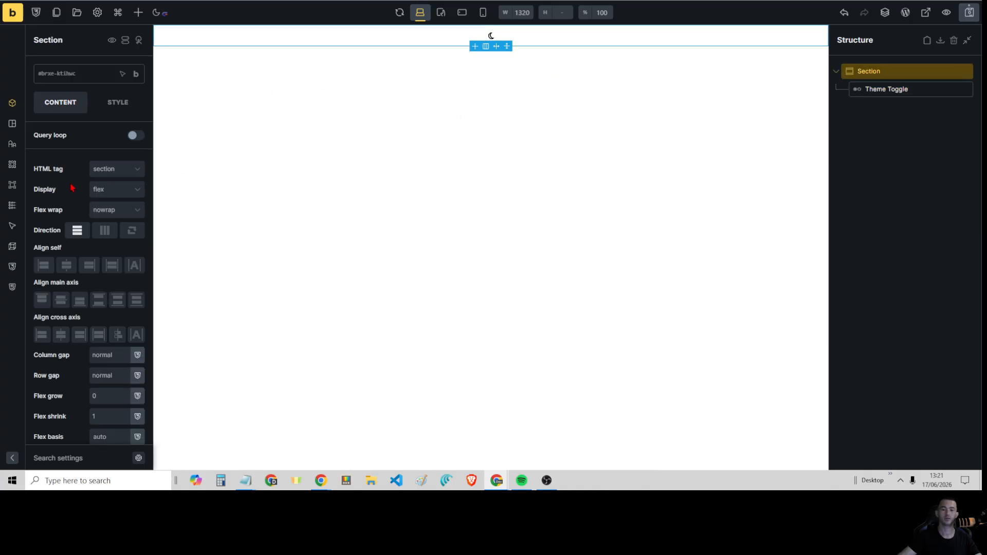
pyautogui.scroll(-2, 71, 188)
pyautogui.click(117, 69)
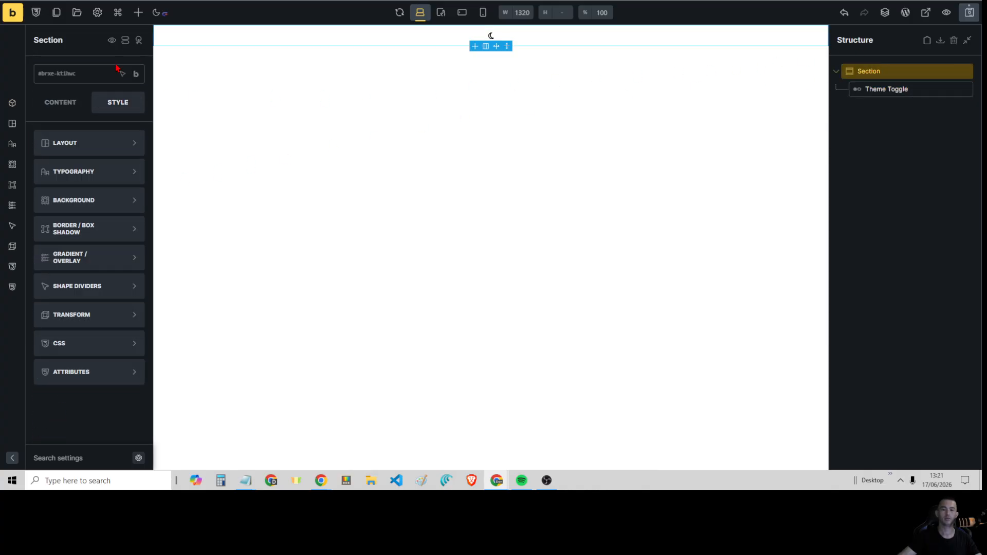
pyautogui.click(83, 143)
pyautogui.scroll(-10, 82, 231)
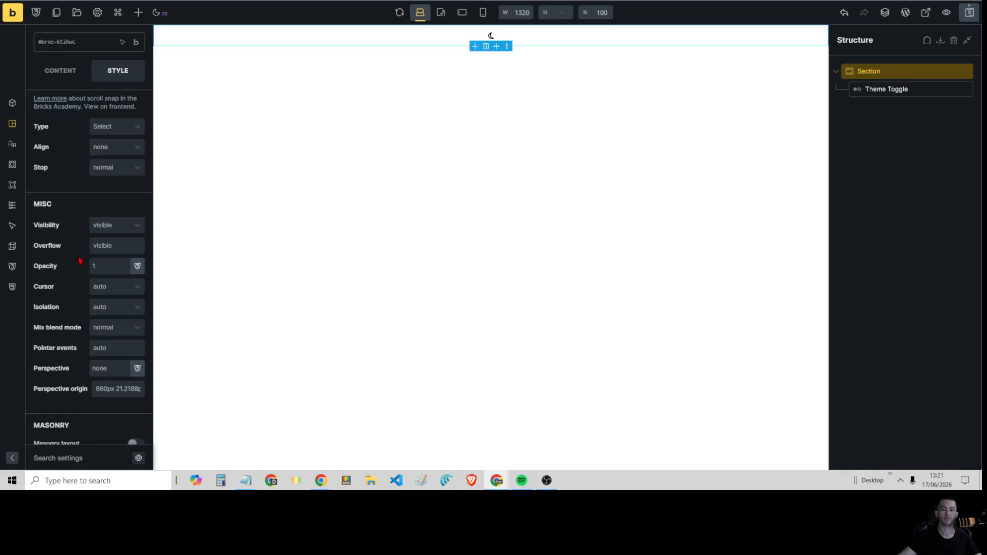
pyautogui.scroll(4, 64, 259)
# Step: Set the Theme Toggle's Align Self option to Flex Start in its flex layout settings
pyautogui.click(886, 89)
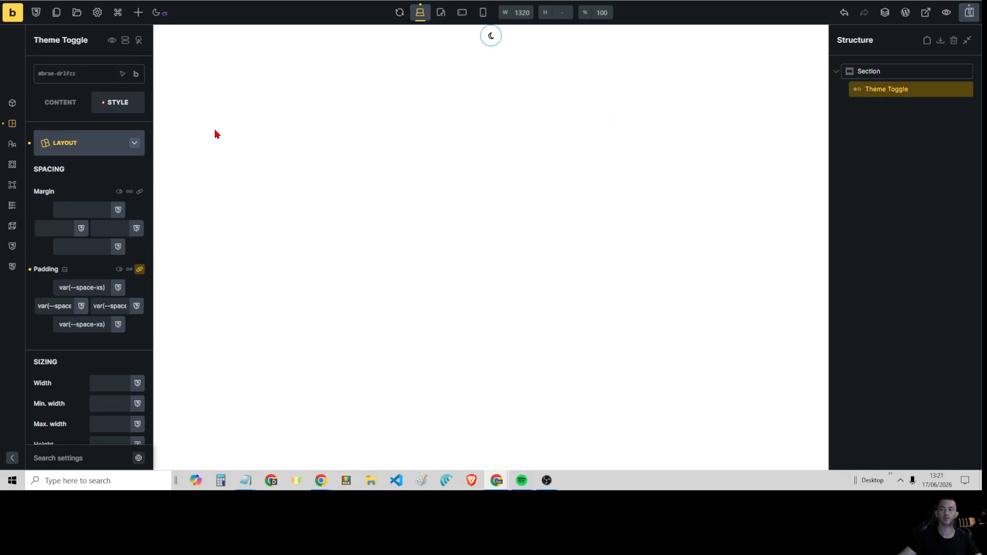
pyautogui.scroll(-12, 54, 271)
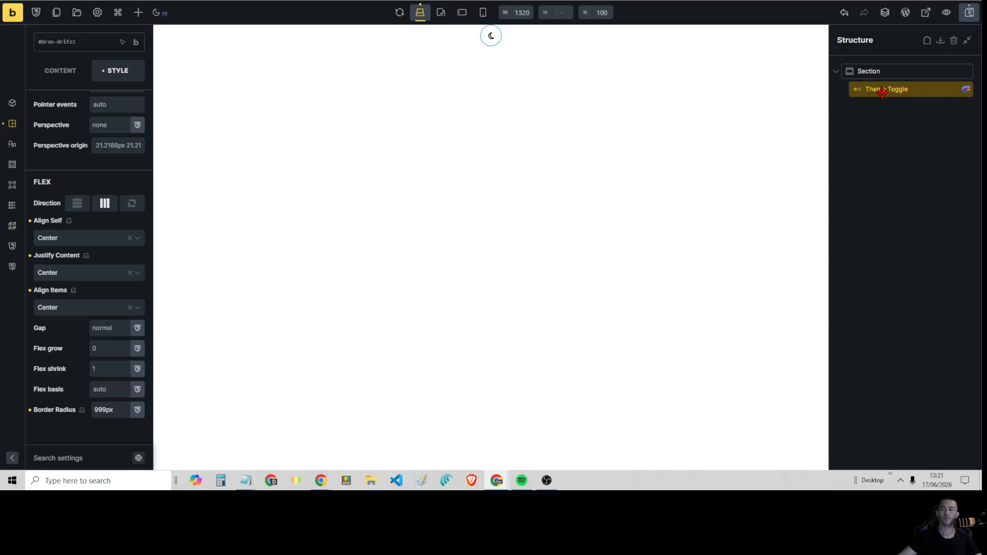
pyautogui.click(69, 240)
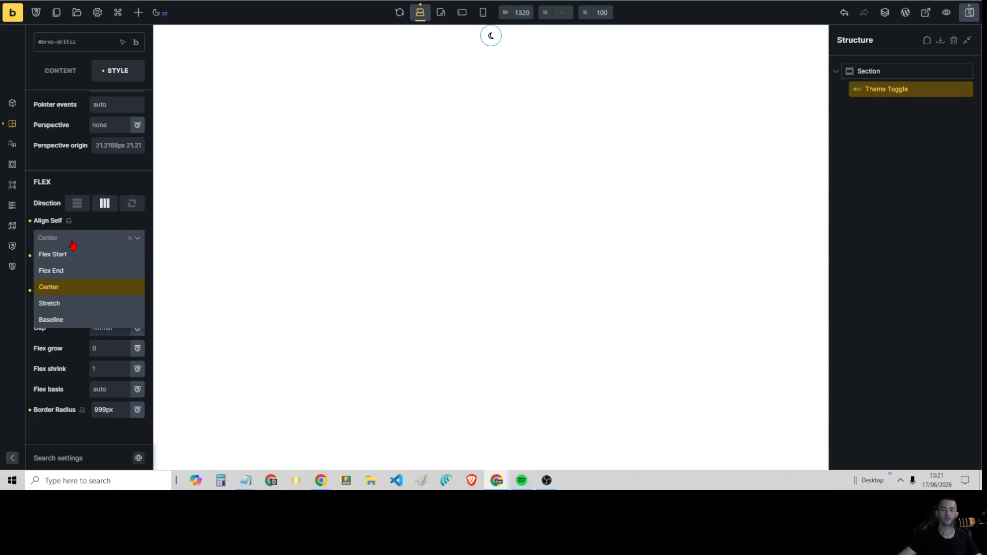
pyautogui.click(66, 254)
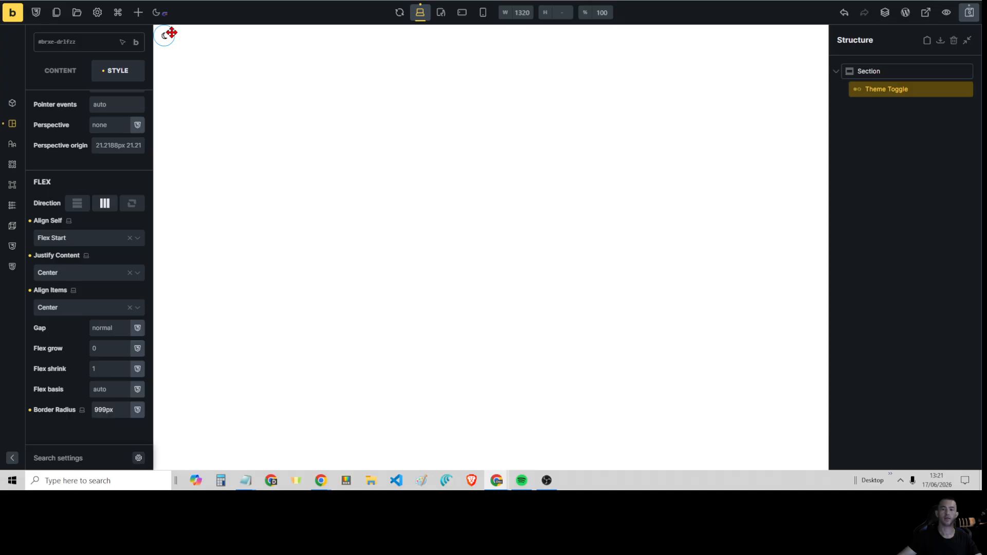
# Step: Try Flex End for the Theme Toggle's Align Self option and settle on Center
pyautogui.click(74, 241)
pyautogui.click(69, 272)
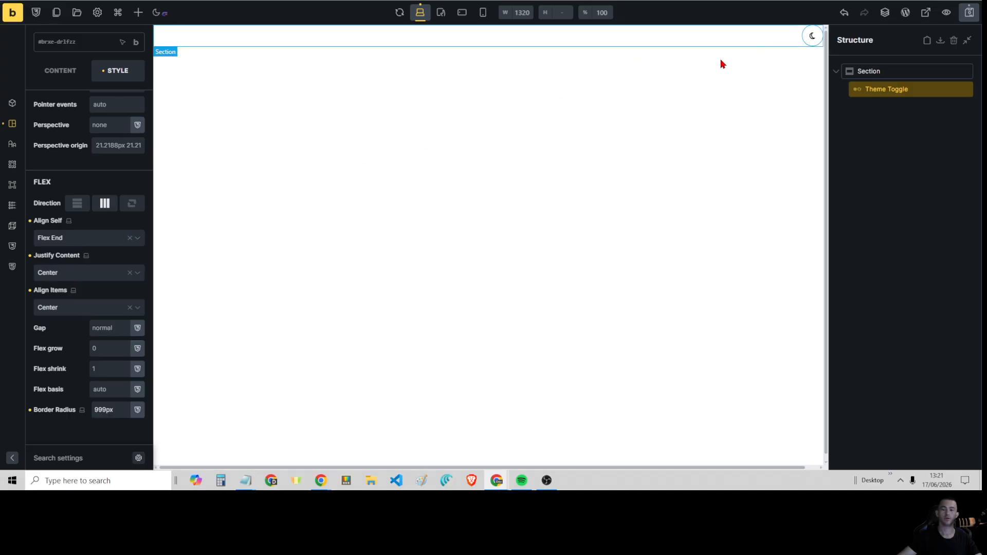
pyautogui.click(65, 239)
pyautogui.click(56, 287)
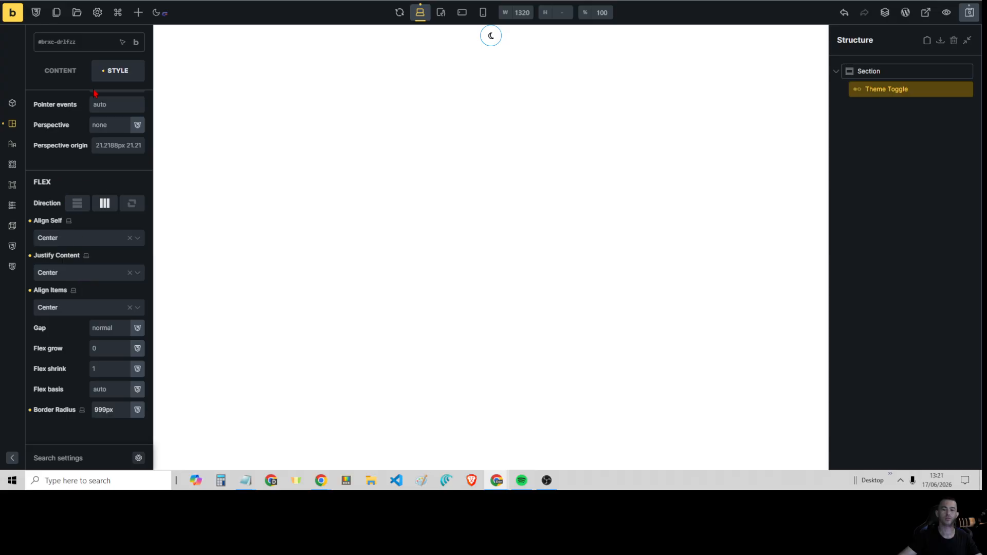
# Step: Set the Theme Toggle's Icon Size to 3rem in its icon settings
pyautogui.click(61, 72)
pyautogui.click(73, 145)
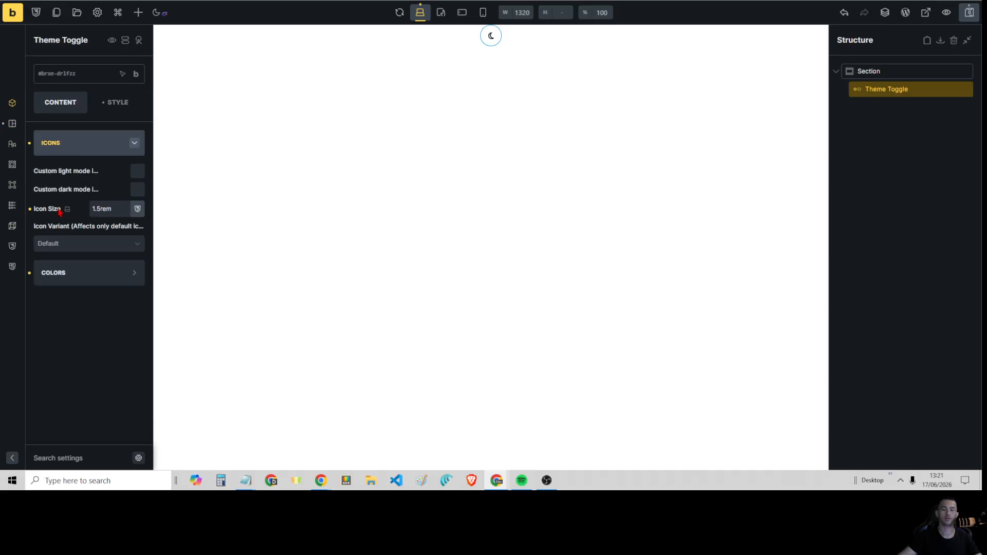
pyautogui.click(101, 207)
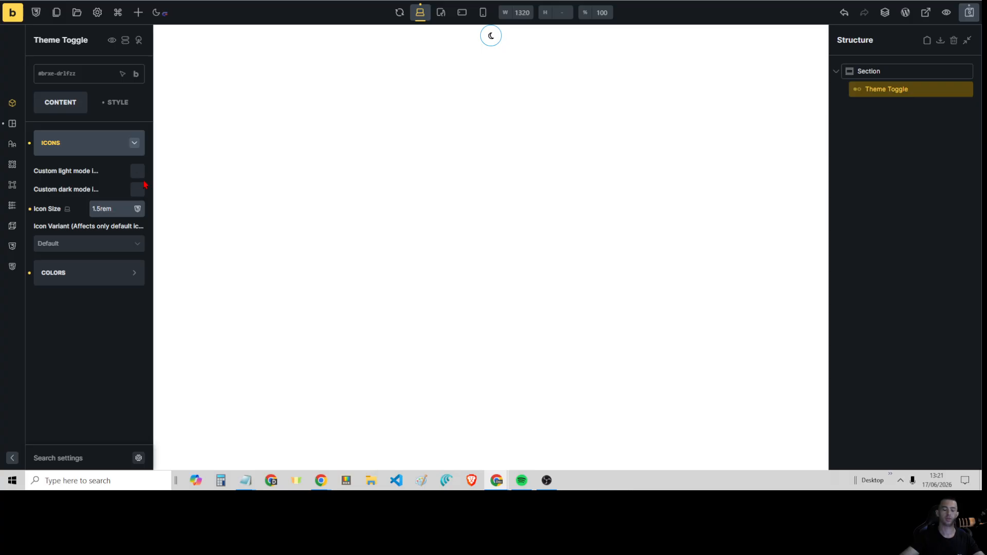
pyautogui.press('BackSpace')
pyautogui.press('BackSpace')
pyautogui.press('BackSpace')
pyautogui.write('3')
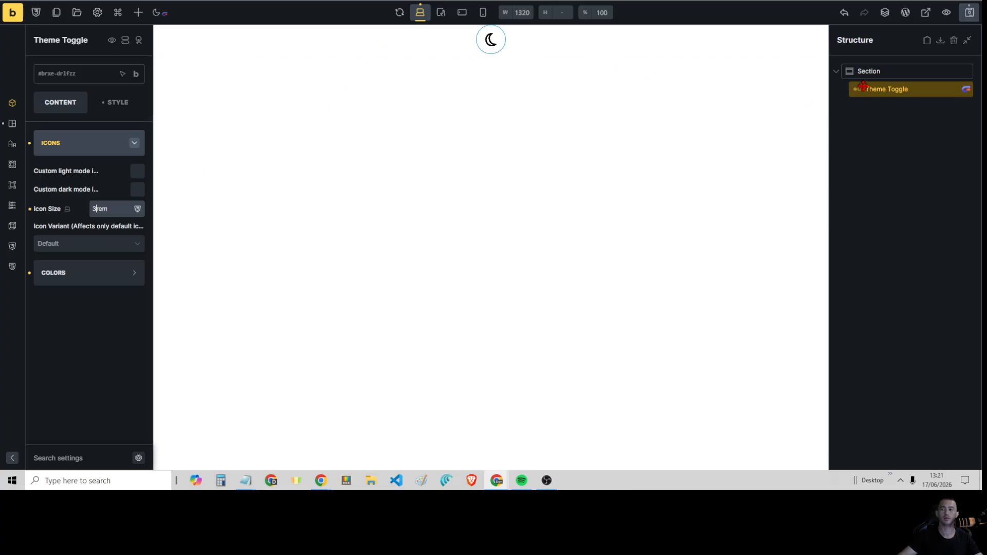
# Step: Add a second section with a container below the section that holds the Theme Toggle
pyautogui.click(873, 72)
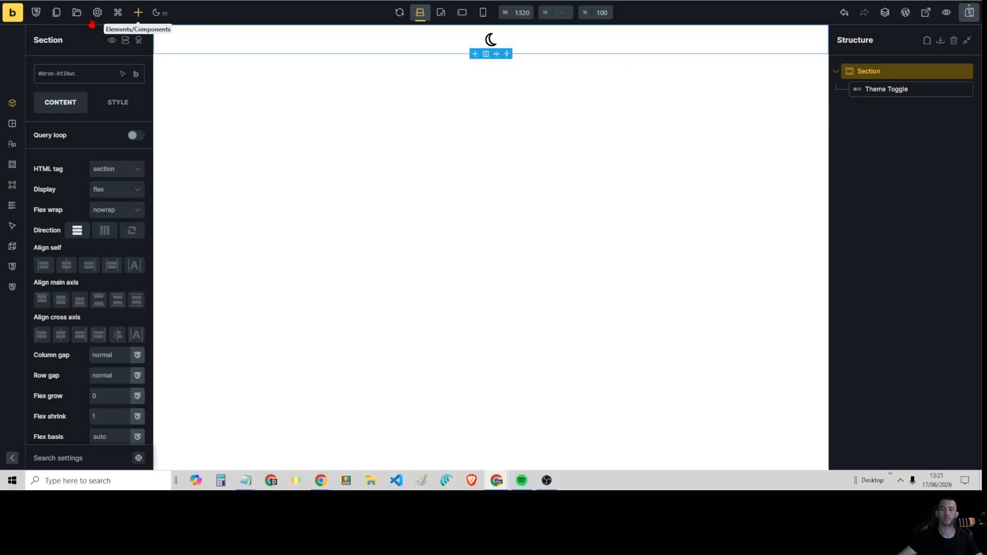
pyautogui.click(137, 14)
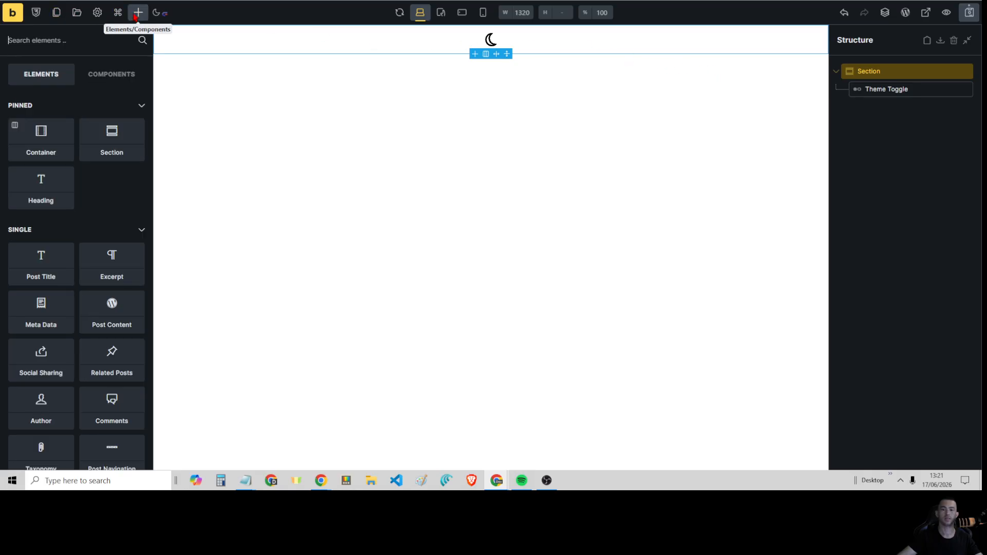
pyautogui.click(98, 146)
pyautogui.moveTo(875, 71)
pyautogui.mouseDown()
pyautogui.moveTo(876, 107)
pyautogui.moveTo(877, 77)
pyautogui.moveTo(863, 69)
pyautogui.mouseUp()
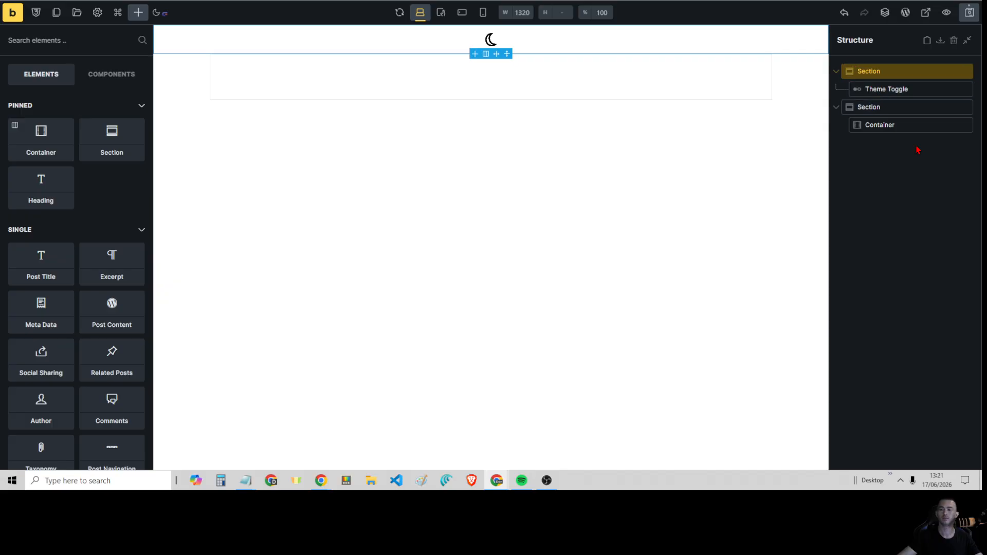
# Step: Set the background colour of the new section's container to var(--blue) and save the template
pyautogui.click(883, 106)
pyautogui.click(879, 125)
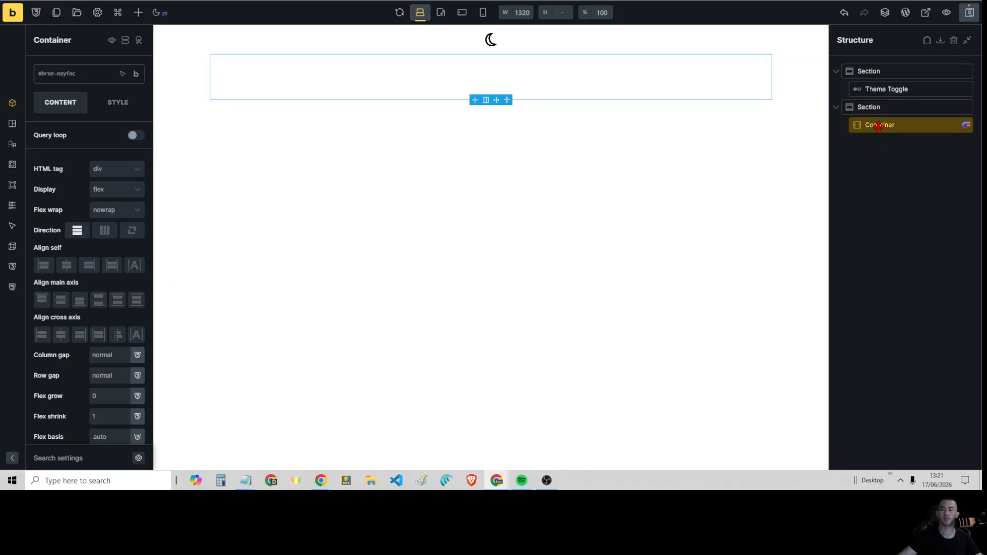
pyautogui.click(119, 104)
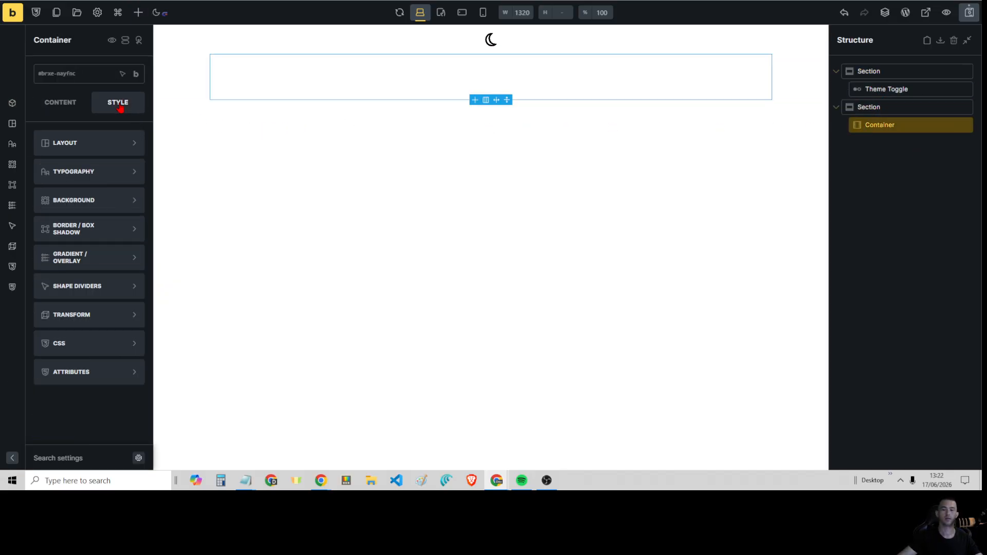
pyautogui.click(109, 209)
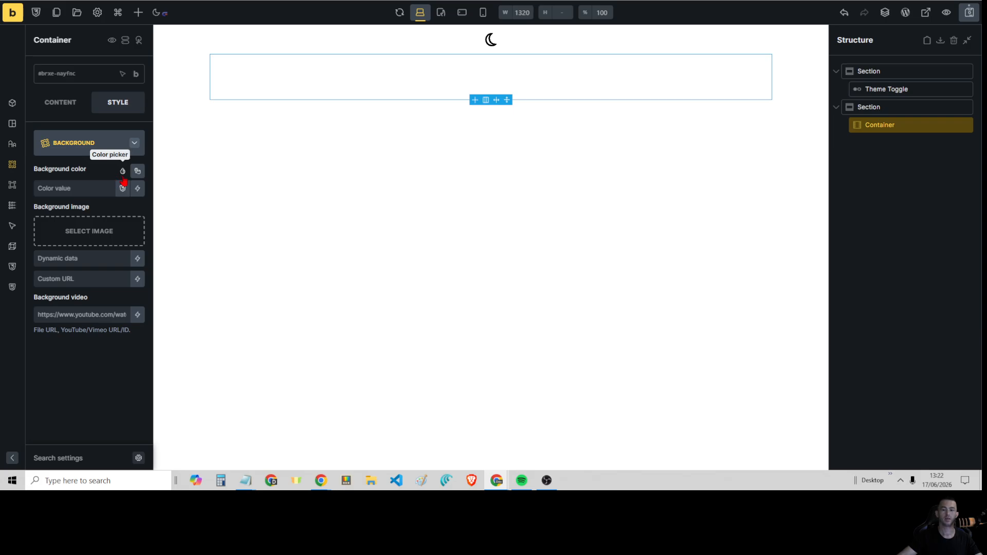
pyautogui.click(65, 189)
pyautogui.write('var(--blue)')
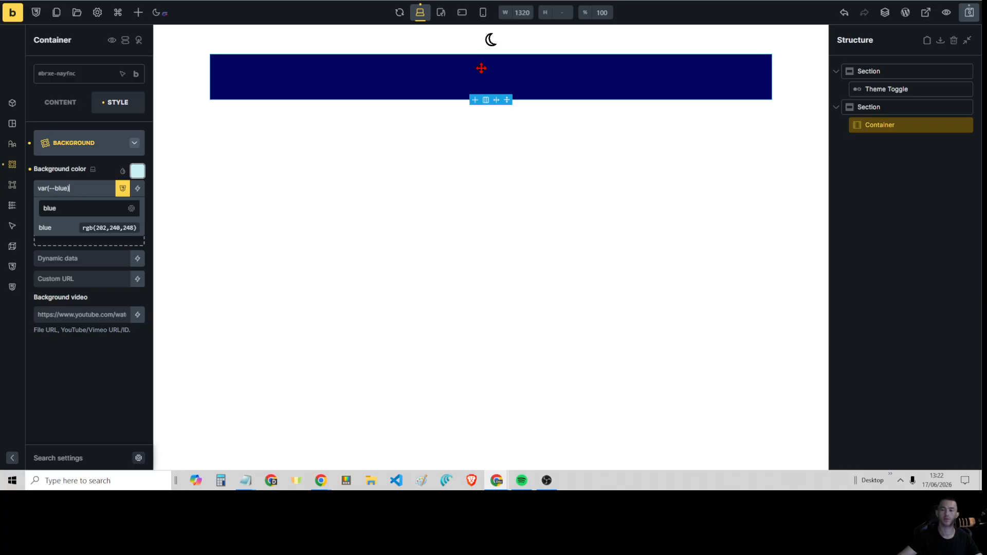
pyautogui.click(967, 21)
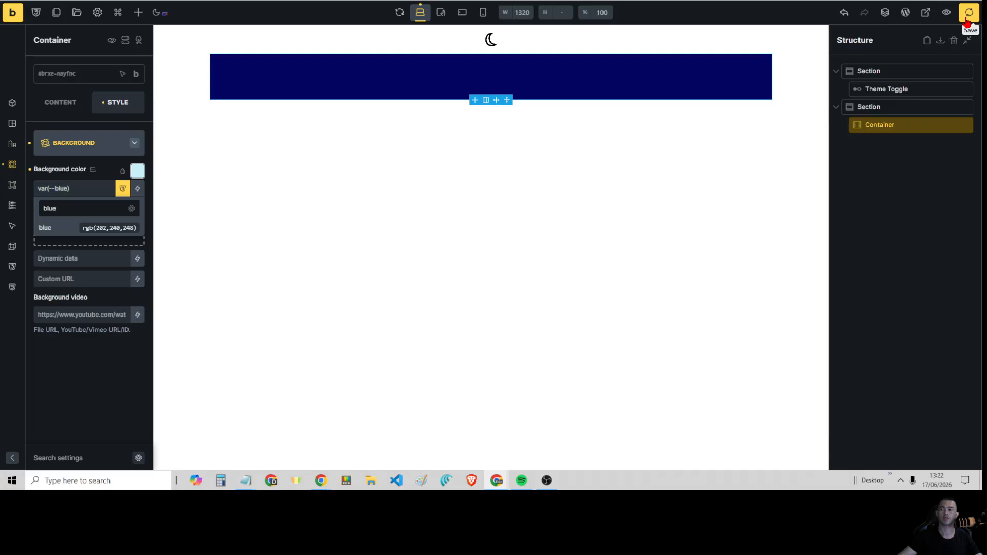
# Step: Add a Heading element inside the blue container and save the template
pyautogui.click(137, 12)
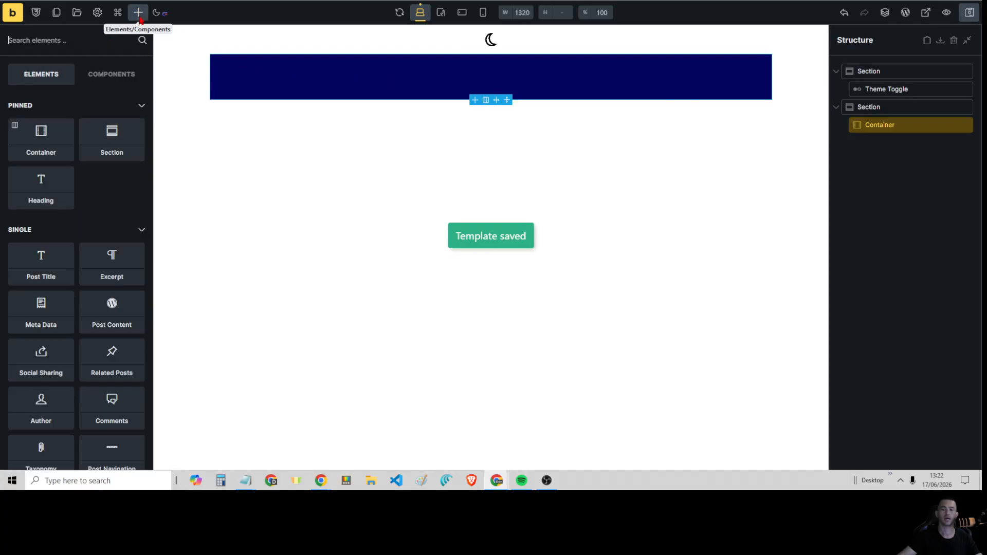
pyautogui.click(65, 177)
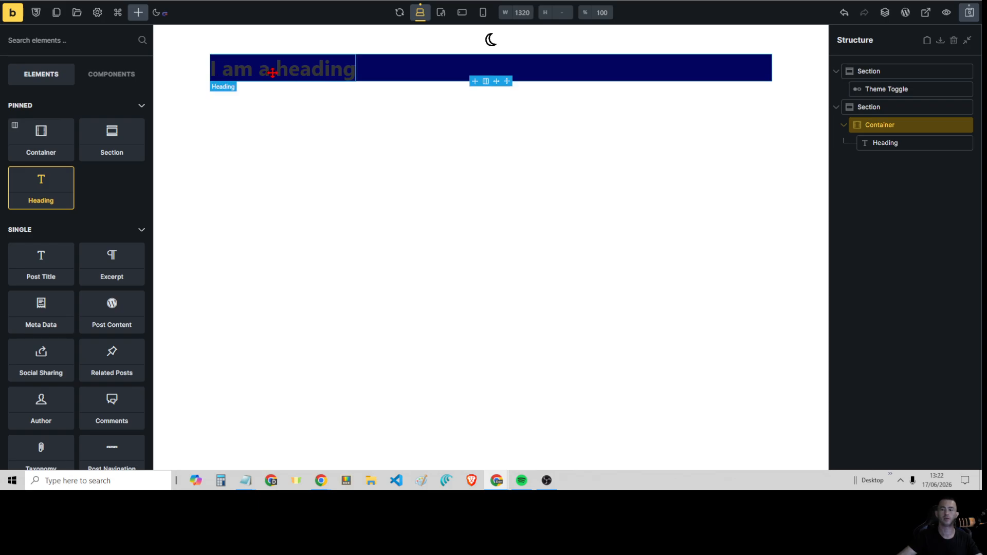
pyautogui.click(969, 12)
# Step: View the template on the front end and switch repeatedly between light and dark mode to check the container's colour
pyautogui.click(925, 13)
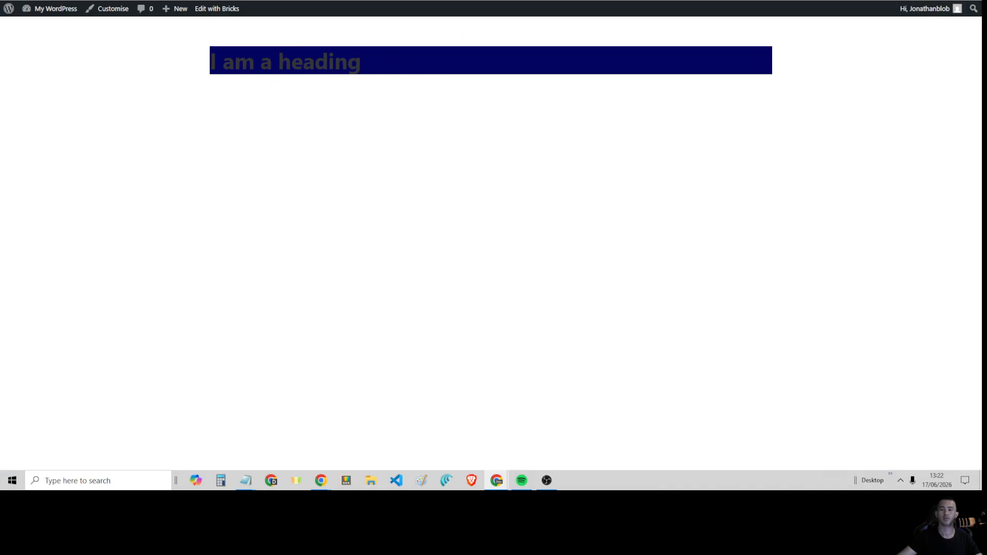
pyautogui.moveTo(360, 62); pyautogui.dragTo(314, 63)
pyautogui.click(449, 29)
pyautogui.click(487, 32)
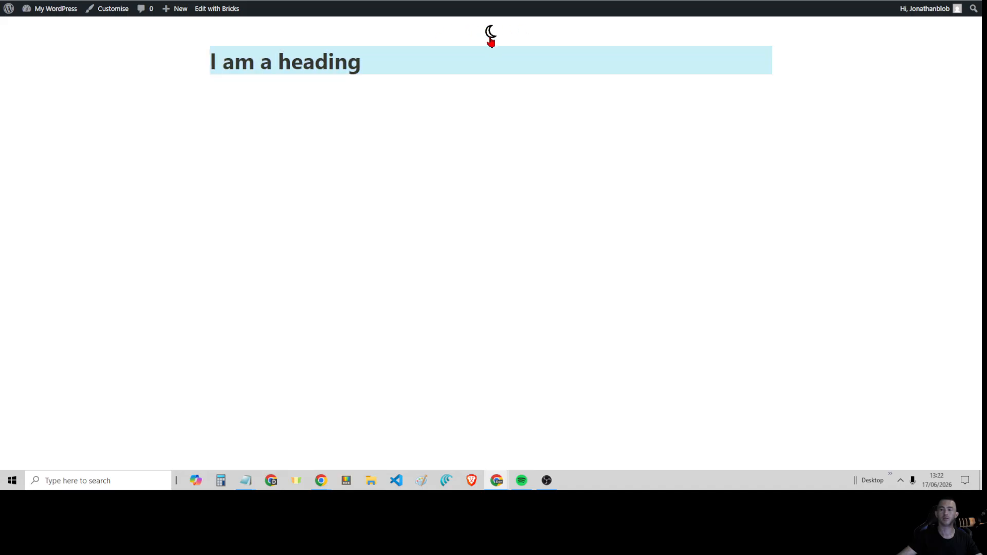
pyautogui.click(490, 37)
pyautogui.click(490, 37)
pyautogui.click(489, 36)
pyautogui.click(490, 36)
pyautogui.click(490, 36)
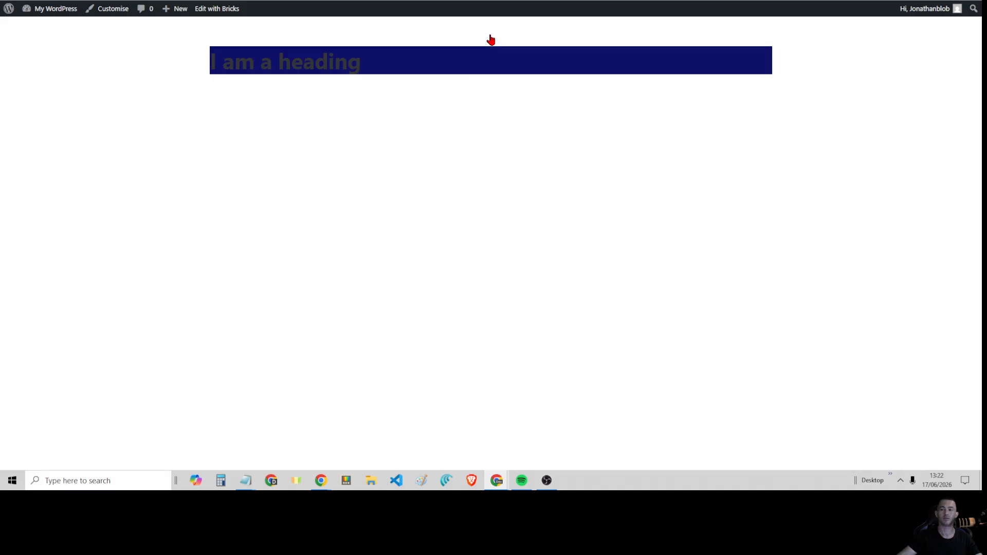
pyautogui.click(491, 38)
pyautogui.click(491, 38)
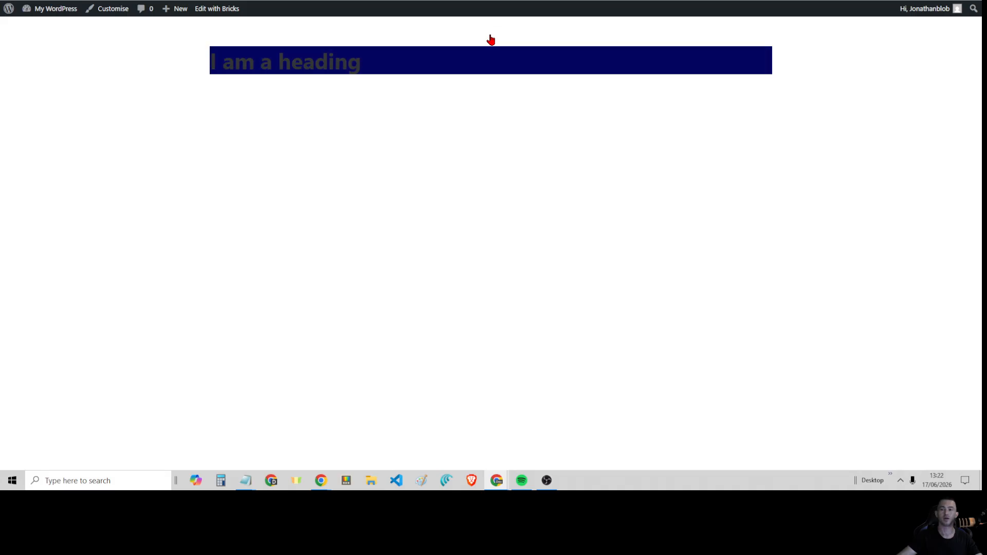
pyautogui.click(491, 37)
pyautogui.click(490, 37)
pyautogui.click(490, 34)
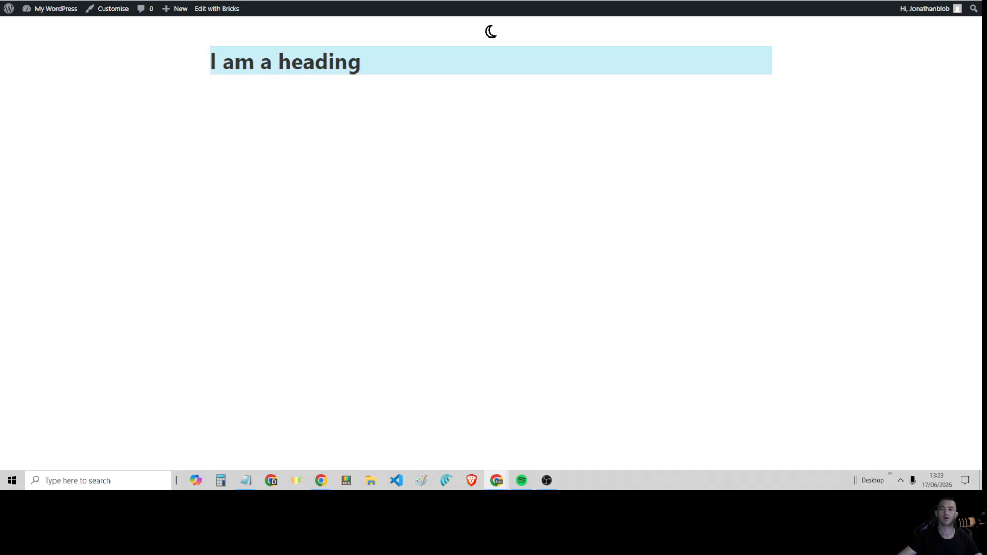
# Step: Return to the Bricks editor, set the Theme Toggle's Light Mode Icon colour to var(--success), and save the template
pyautogui.click(216, 8)
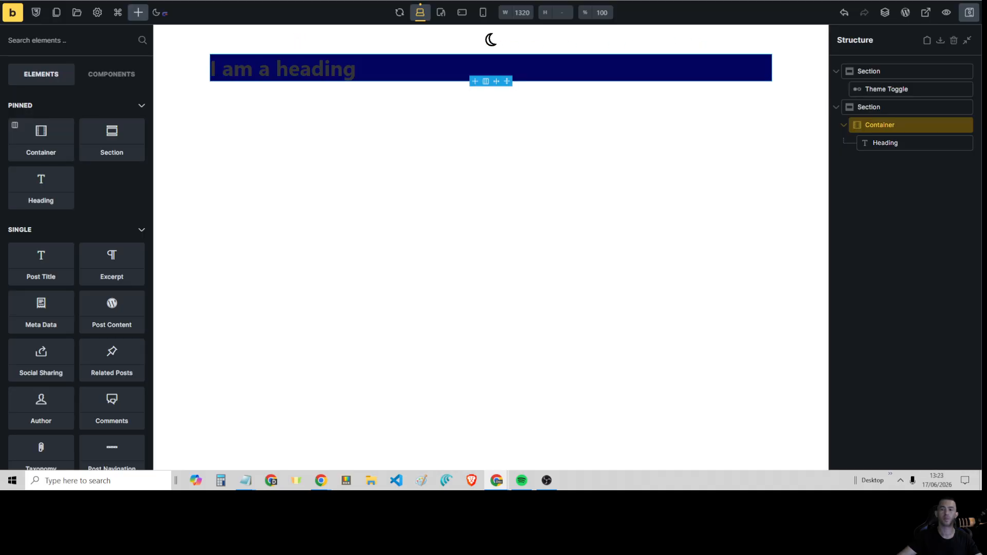
pyautogui.click(490, 41)
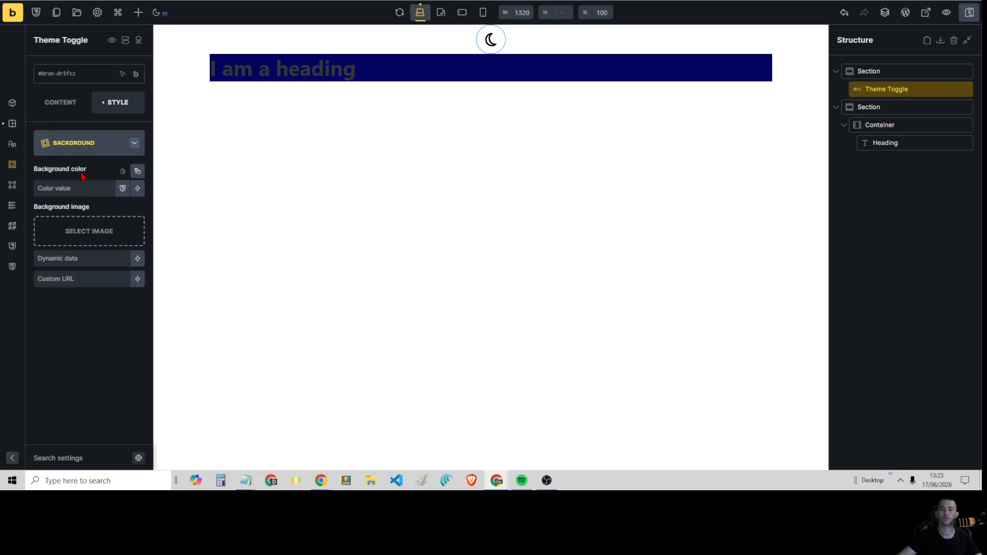
pyautogui.click(83, 111)
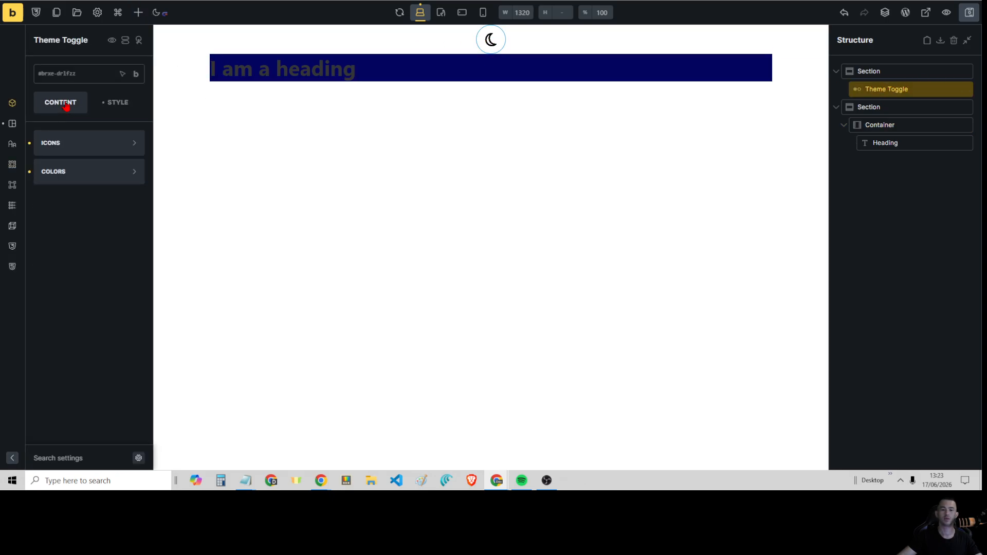
pyautogui.click(103, 175)
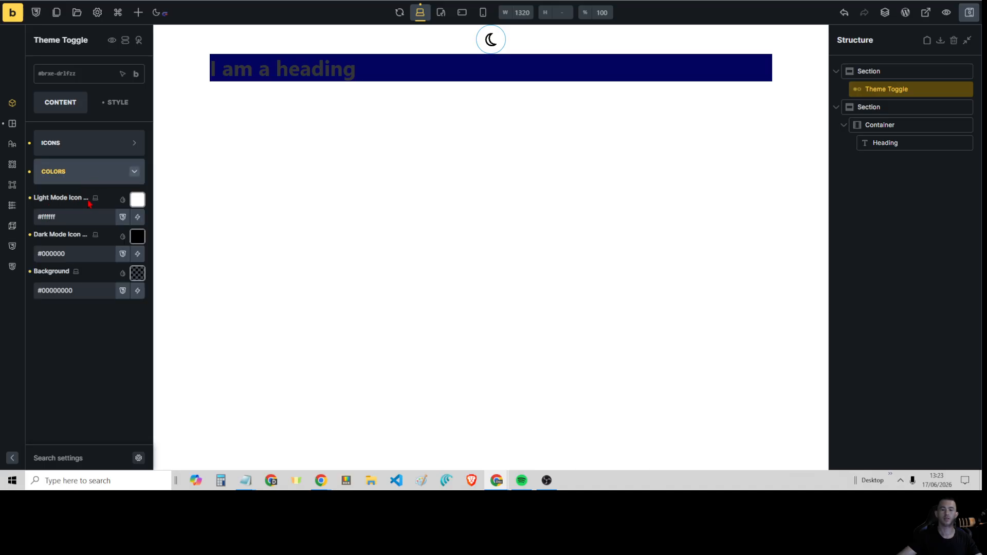
pyautogui.click(140, 204)
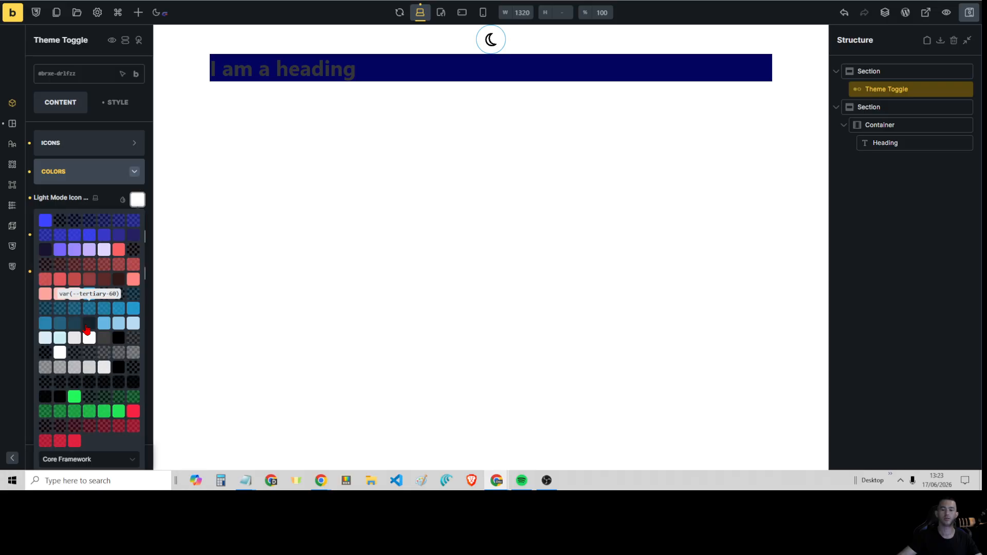
pyautogui.click(74, 397)
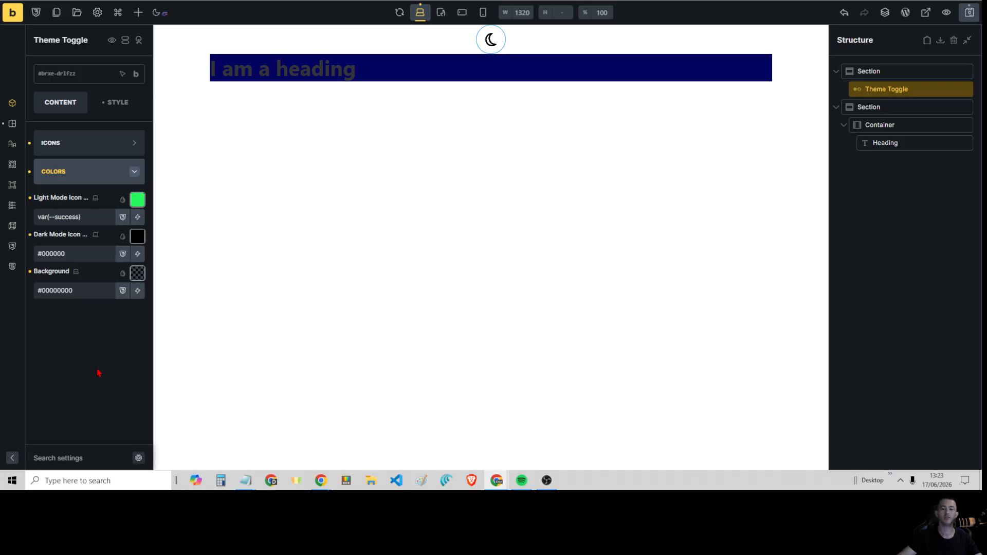
pyautogui.click(969, 13)
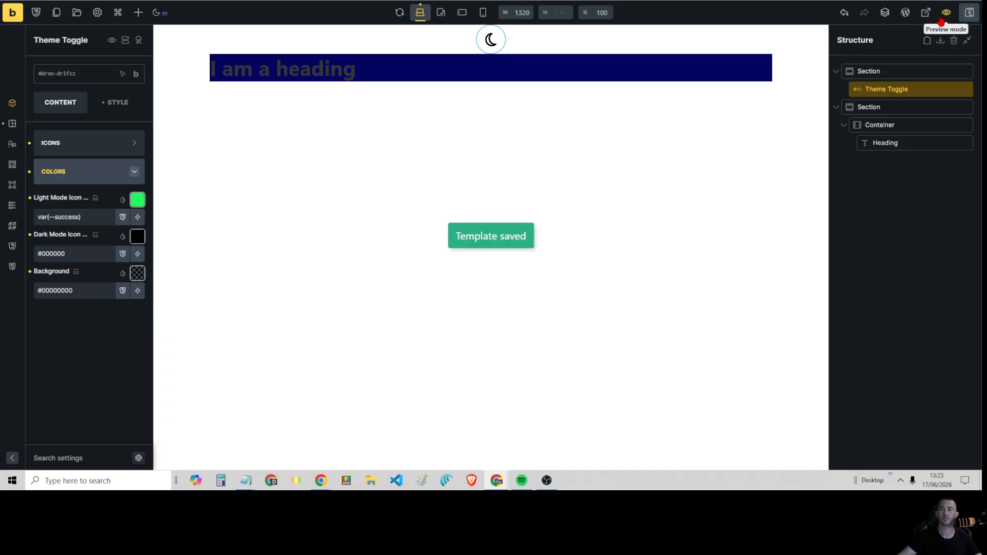
# Step: Set the Theme Toggle's custom light mode icon to the first Fontawesome - Brands icon
pyautogui.click(54, 150)
pyautogui.click(136, 171)
pyautogui.click(101, 203)
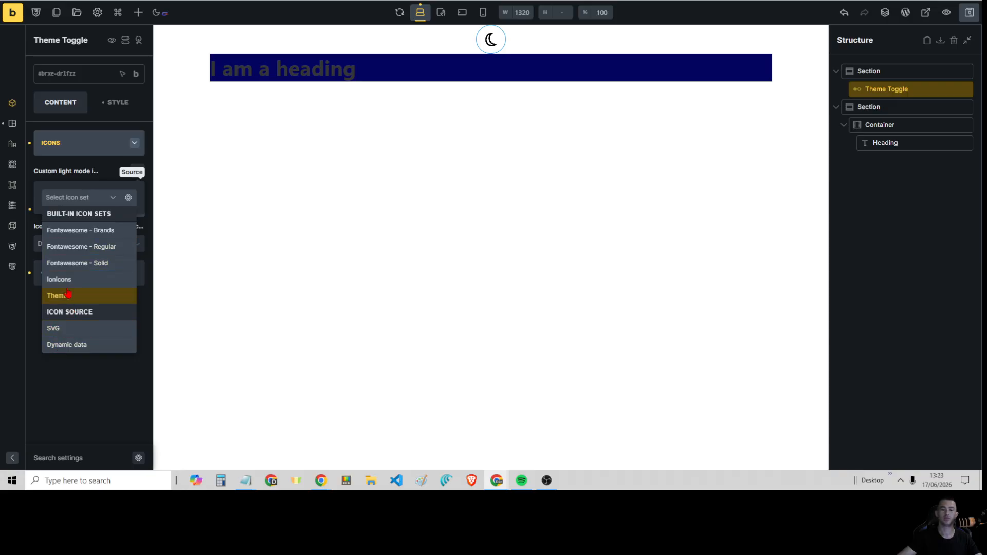
pyautogui.click(74, 230)
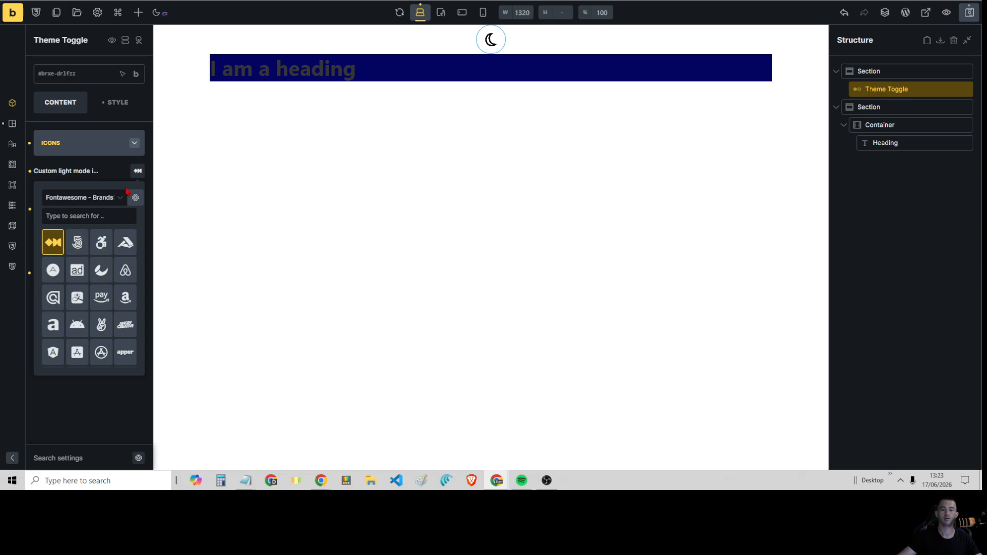
pyautogui.click(102, 204)
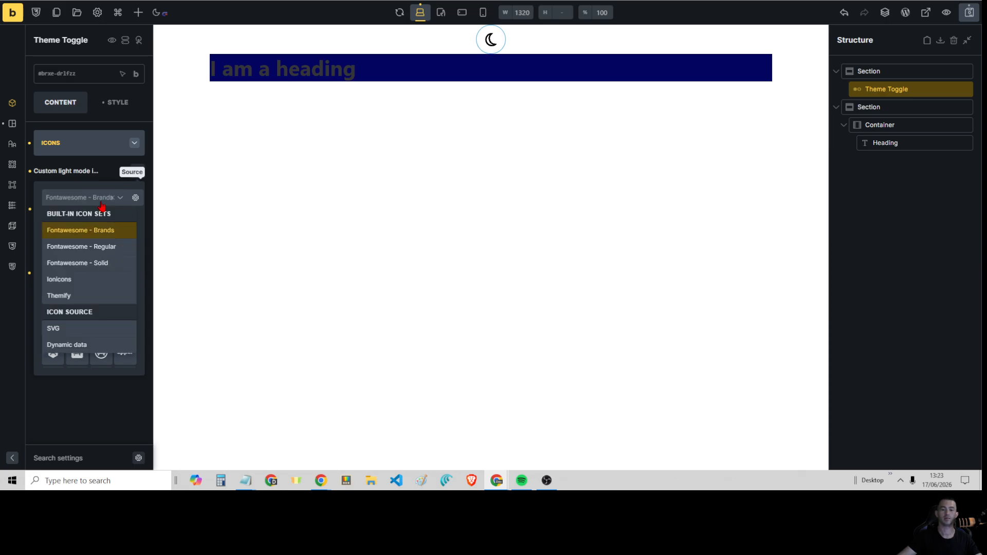
pyautogui.click(65, 181)
# Step: Set the custom dark mode icon to the wheelchair icon from Fontawesome - Brands and save the template
pyautogui.click(137, 189)
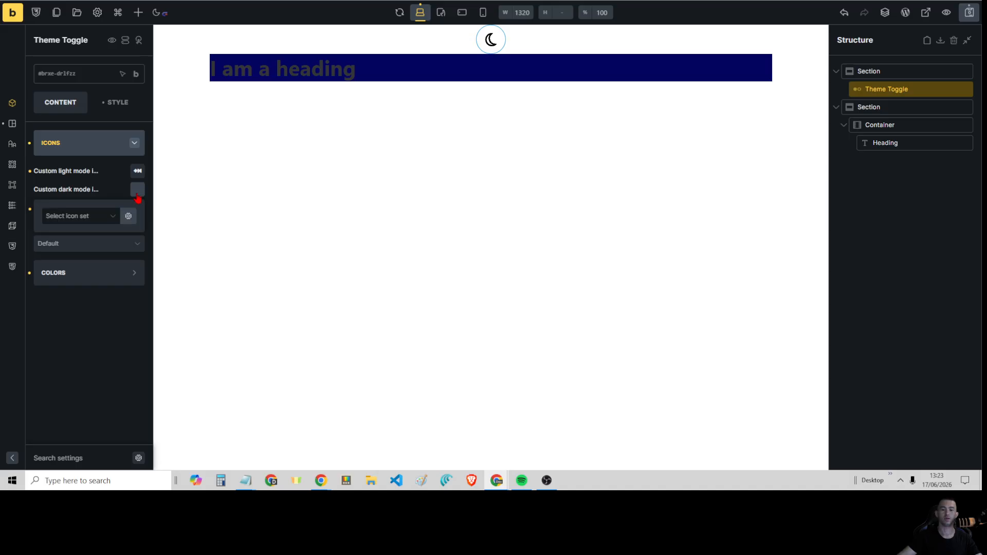
pyautogui.click(102, 217)
pyautogui.click(77, 248)
pyautogui.click(100, 261)
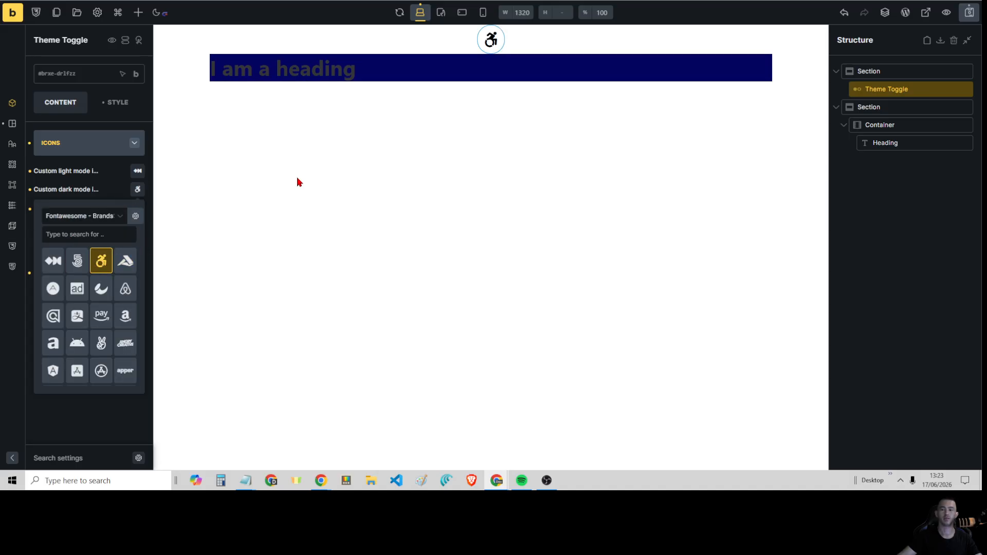
pyautogui.click(969, 15)
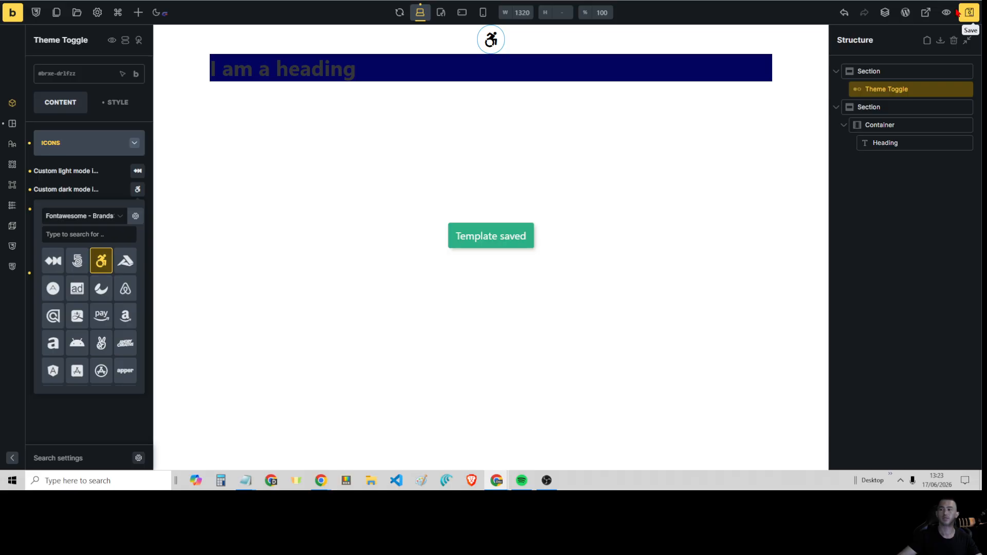
# Step: View the saved template on the front end and switch themes repeatedly to check the custom icons and the light mode icon colour
pyautogui.click(928, 14)
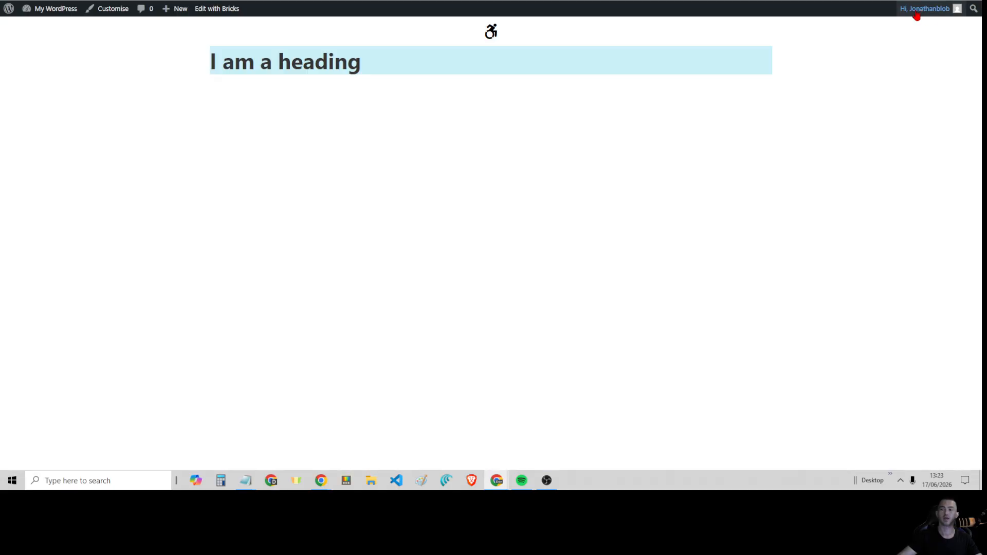
pyautogui.click(492, 32)
pyautogui.click(494, 32)
pyautogui.click(495, 33)
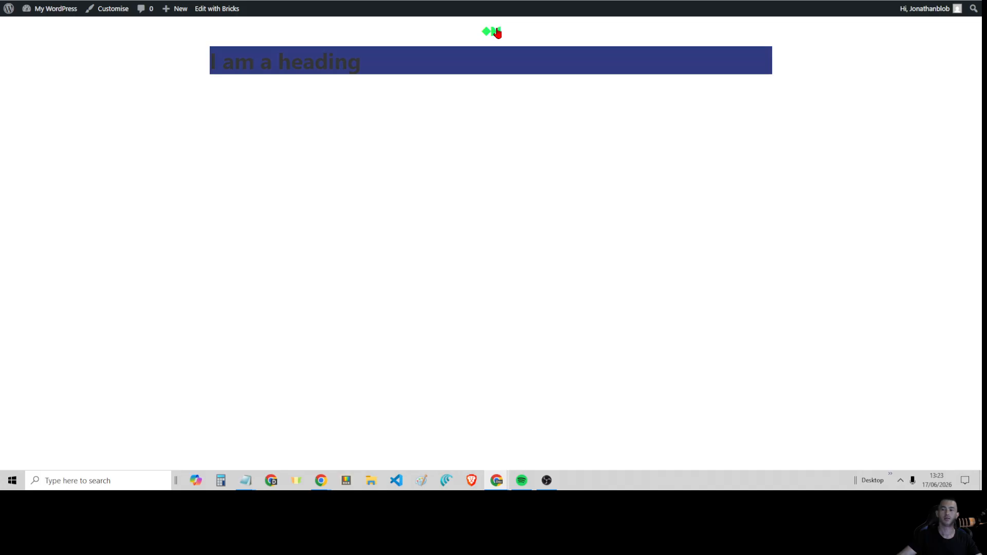
pyautogui.click(494, 32)
pyautogui.click(495, 32)
pyautogui.click(495, 32)
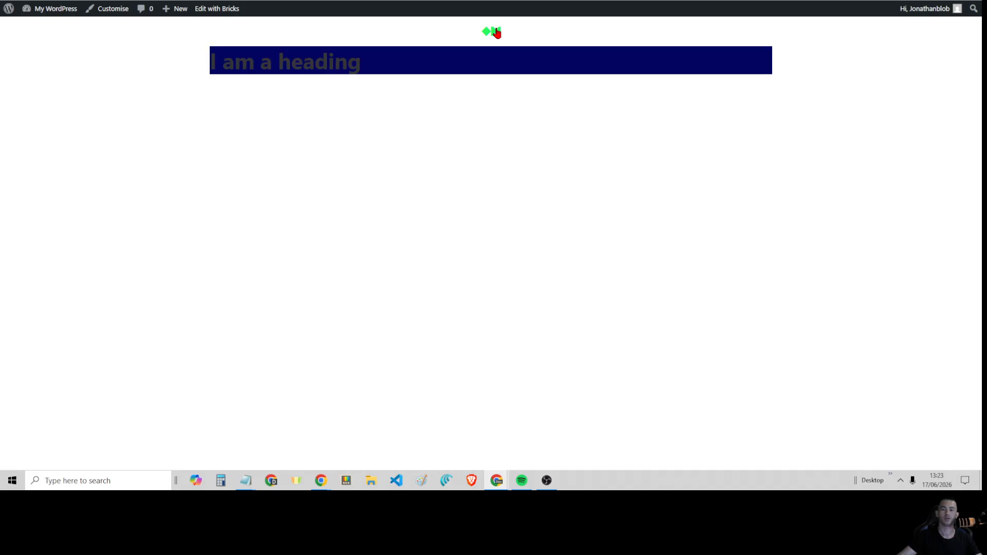
pyautogui.click(495, 32)
pyautogui.click(495, 32)
pyautogui.click(495, 32)
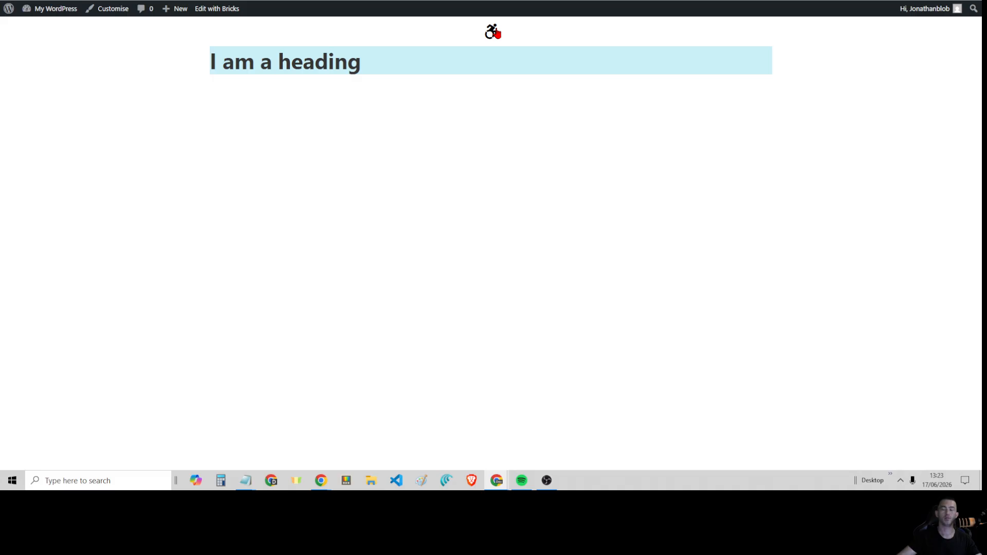